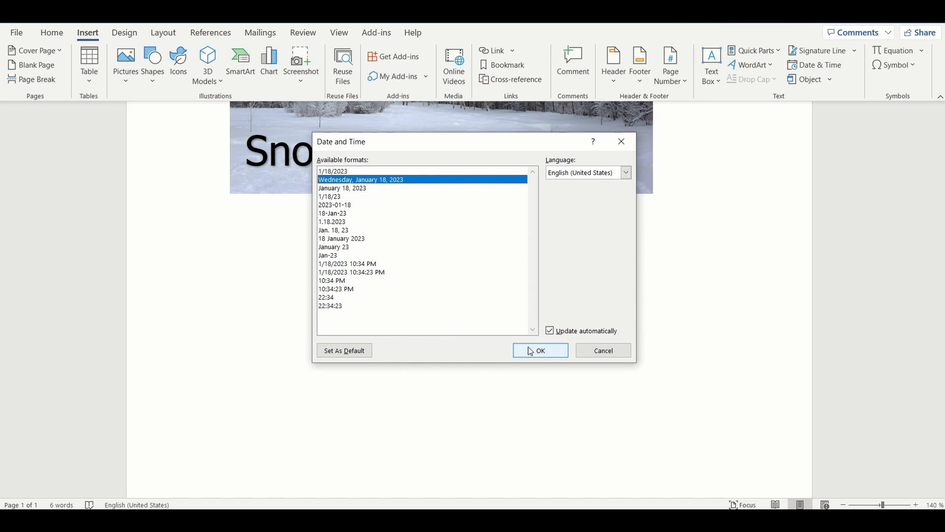
# Insert the date below the picture as "Wednesday, January 18, 2023" with automatic updating turned off.
pyautogui.click(550, 331)
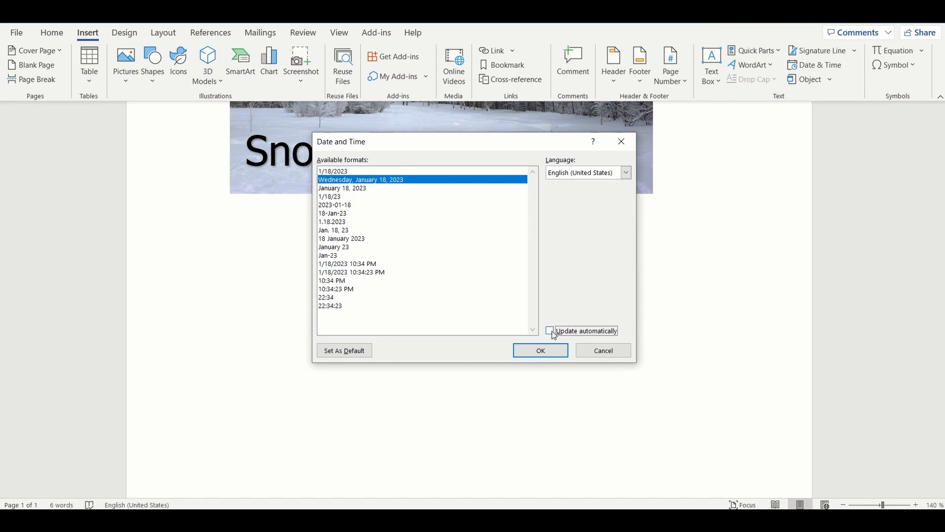
pyautogui.click(530, 350)
pyautogui.scroll(2, 426, 268)
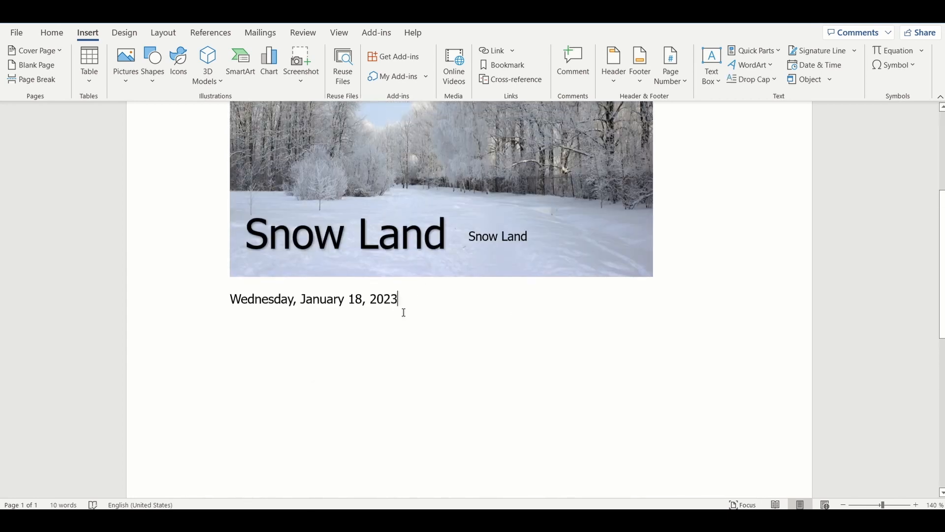
# Insert the current date in the page header in the "Wednesday, January 18, 2023" format and finish editing the header.
pyautogui.scroll(3, 333, 346)
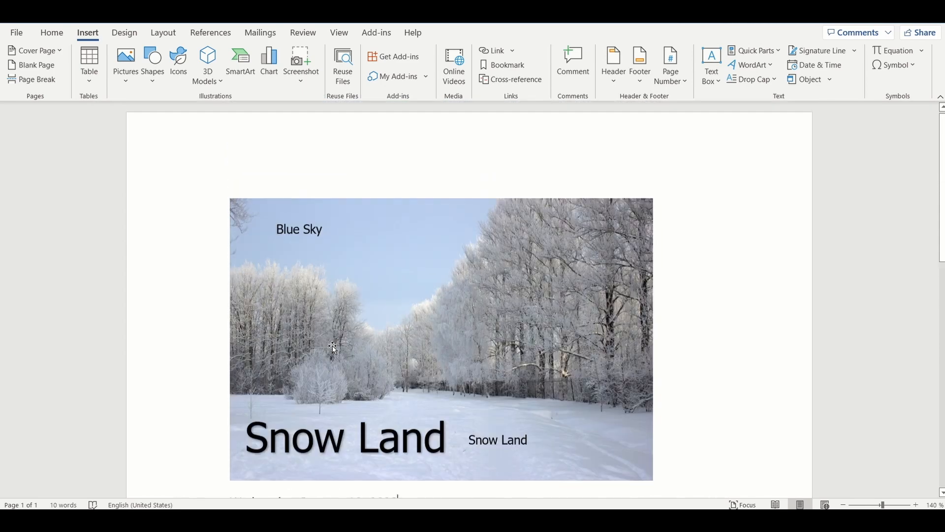
pyautogui.doubleClick(295, 157)
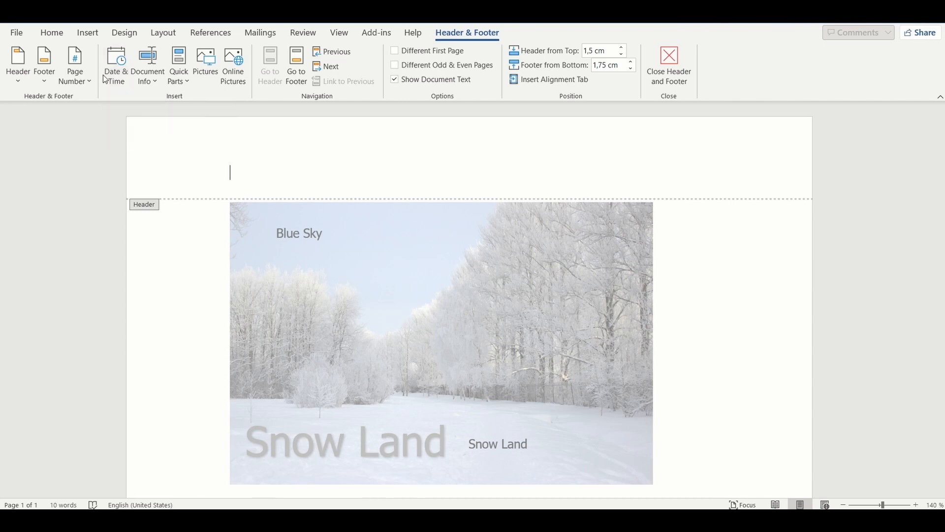
pyautogui.click(118, 77)
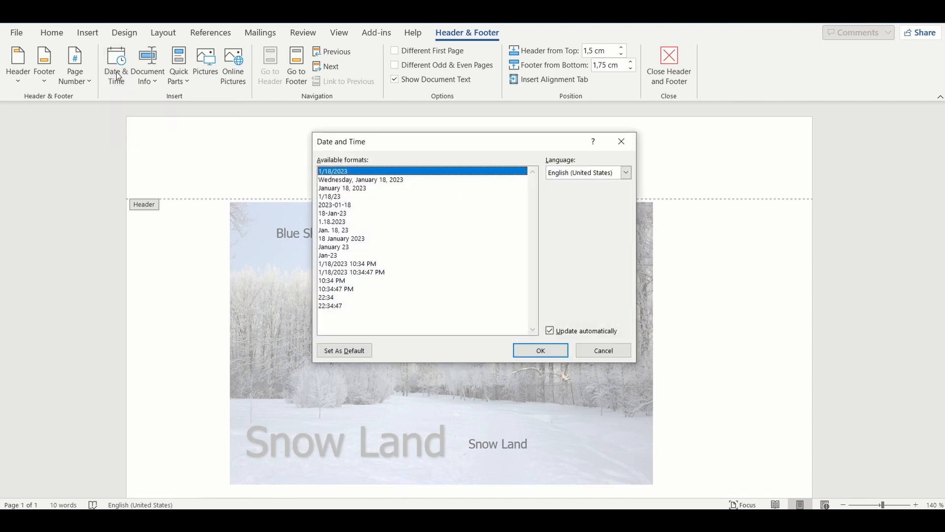
pyautogui.click(345, 180)
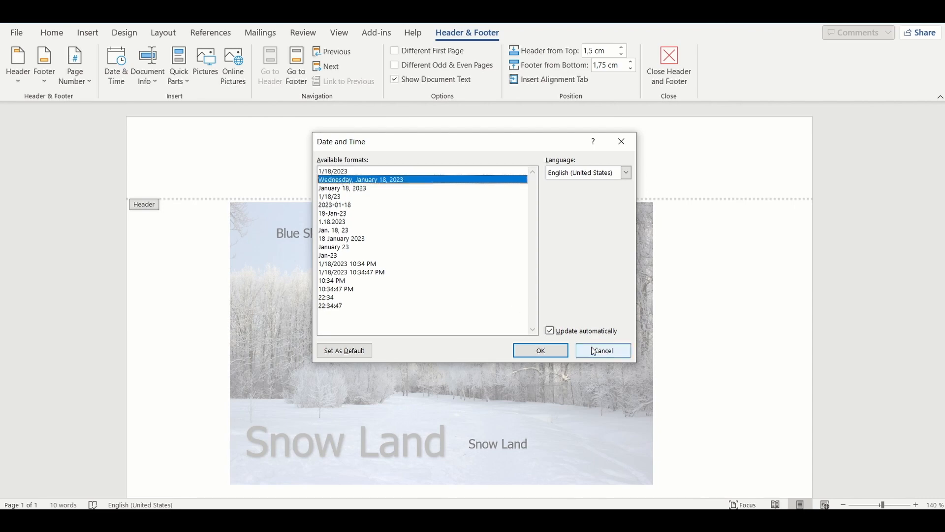
pyautogui.click(544, 350)
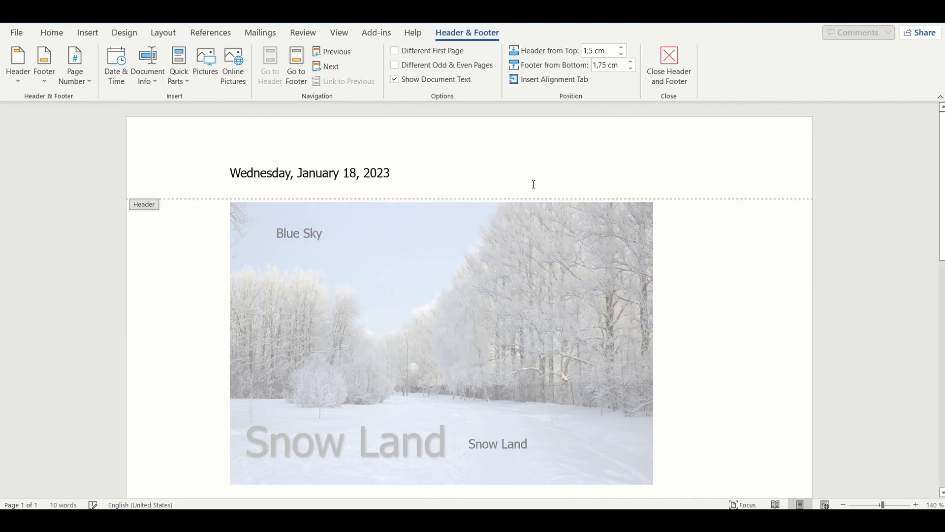
pyautogui.click(668, 60)
# Start a new line after the date below the picture and insert a blank page there.
pyautogui.scroll(-5, 736, 259)
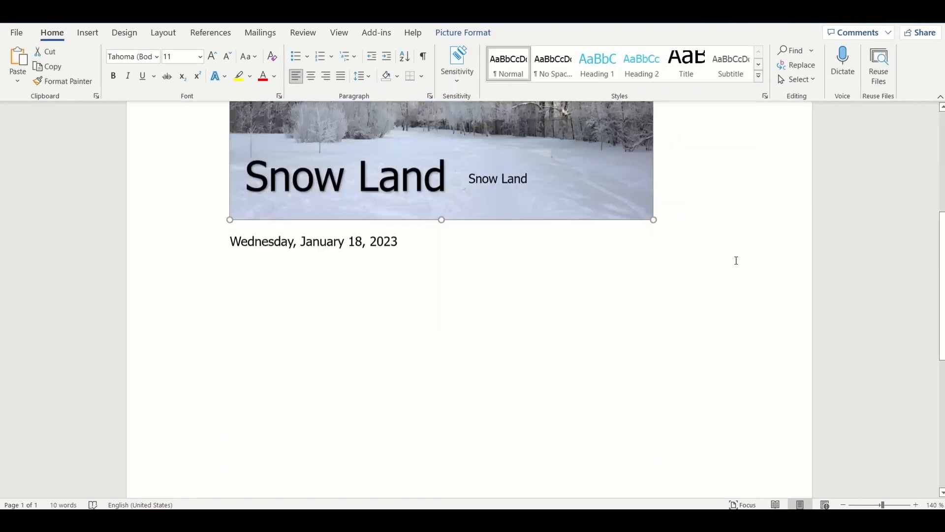
pyautogui.click(429, 226)
pyautogui.press('Return')
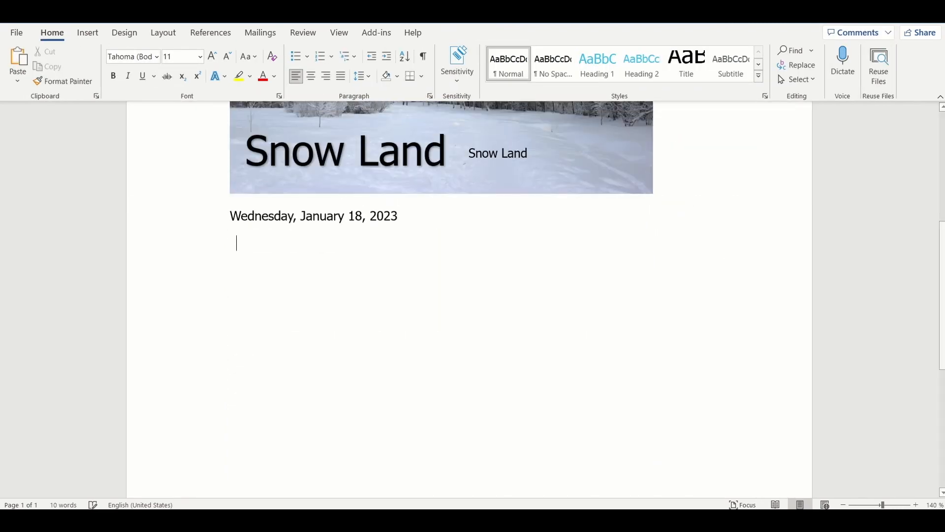
pyautogui.click(88, 33)
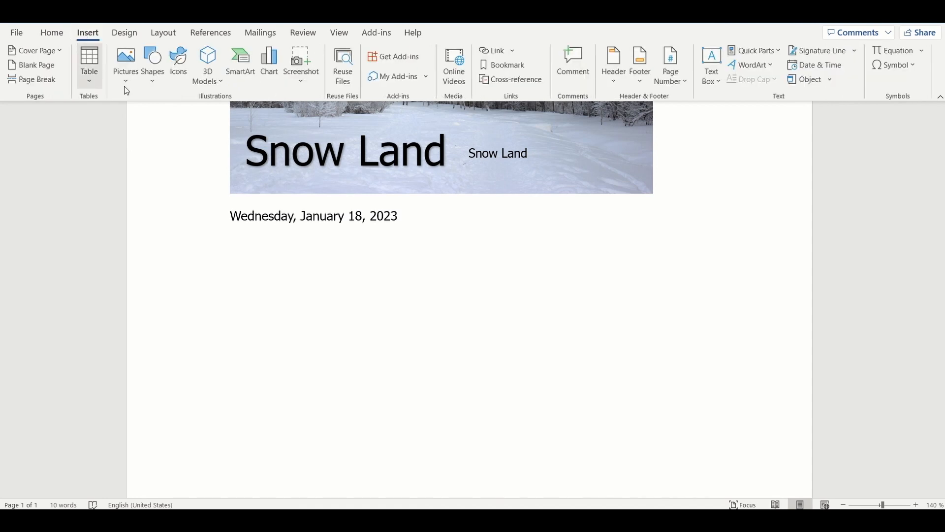
pyautogui.click(40, 50)
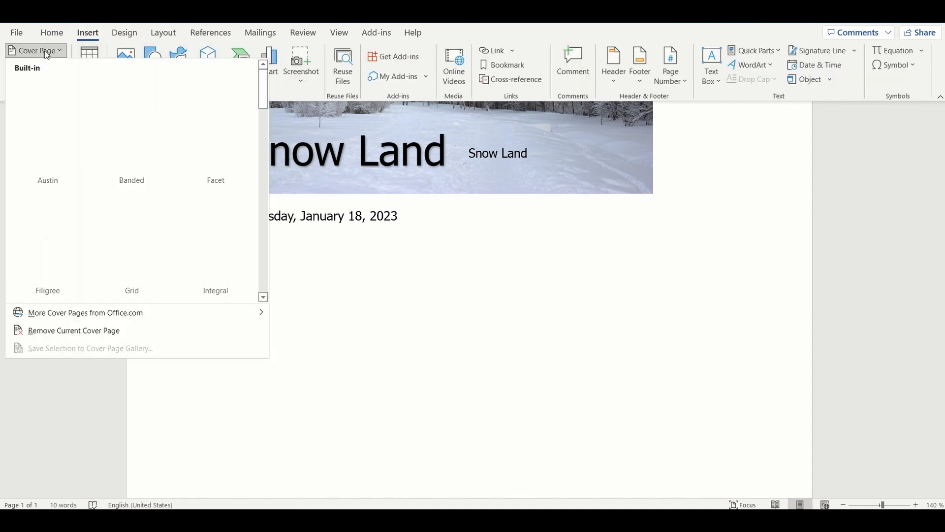
pyautogui.click(49, 56)
pyautogui.click(48, 65)
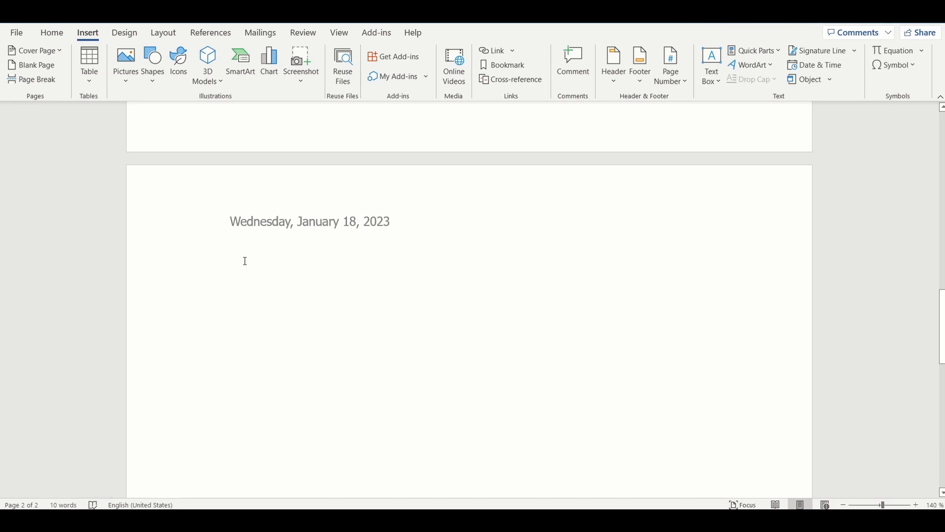
# Generate sample text on the new page with the formula =rand(5,6).
pyautogui.write('=')
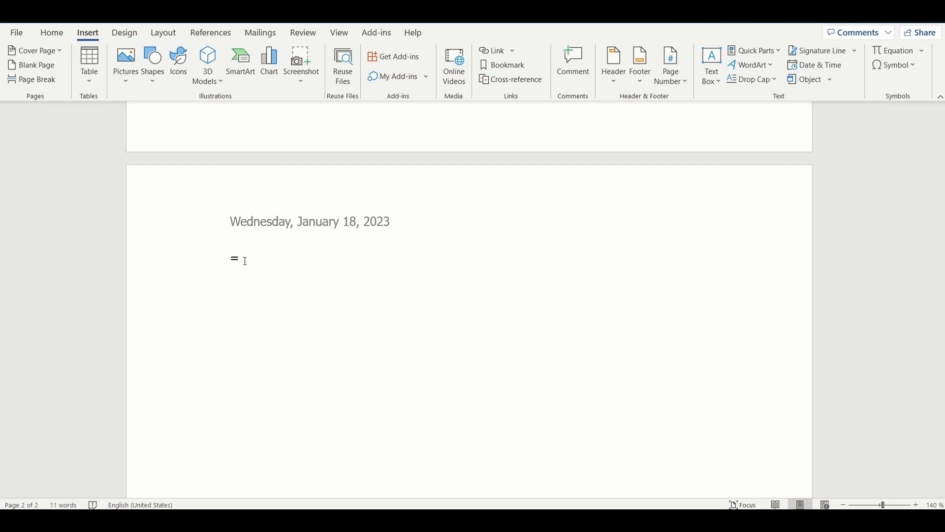
pyautogui.write('rand(5,6)')
pyautogui.press('Left')
pyautogui.write('5,6')
pyautogui.press('Return')
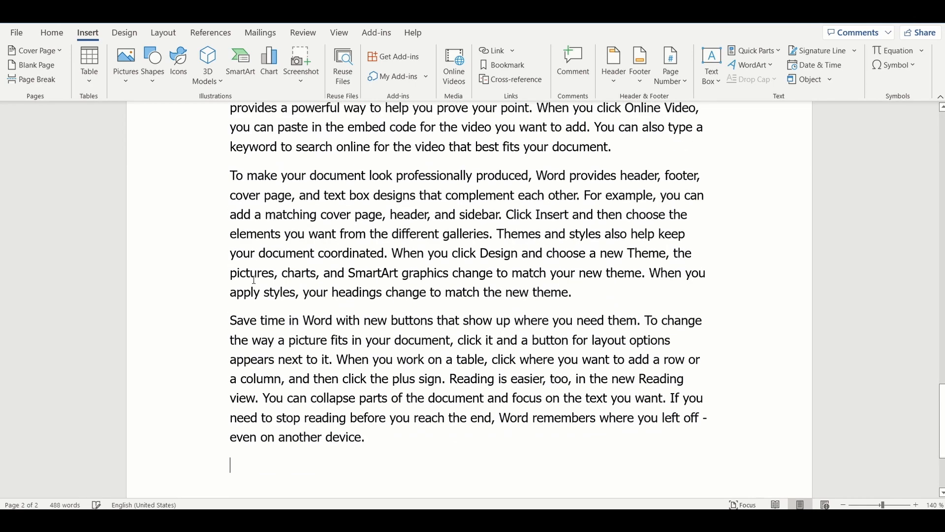
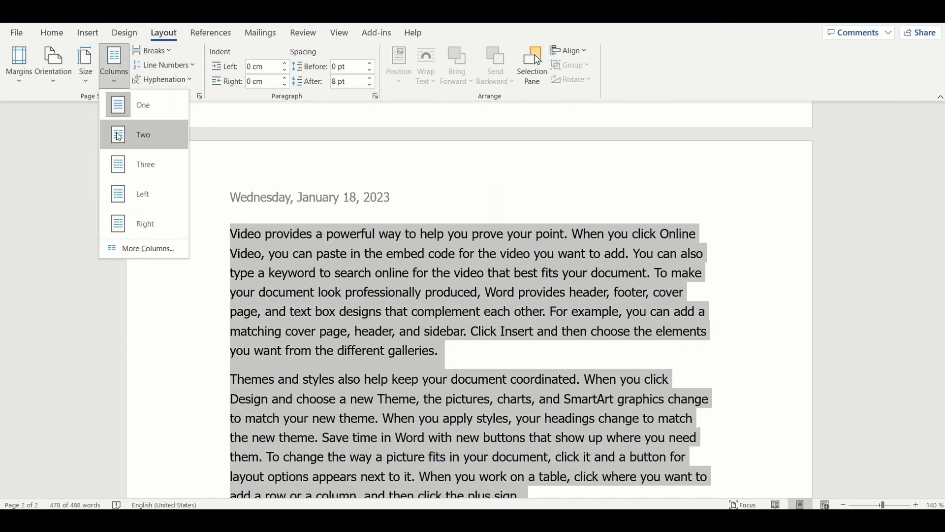
# Lay out the selected sample text in two equal columns and check the result down the page.
pyautogui.click(118, 134)
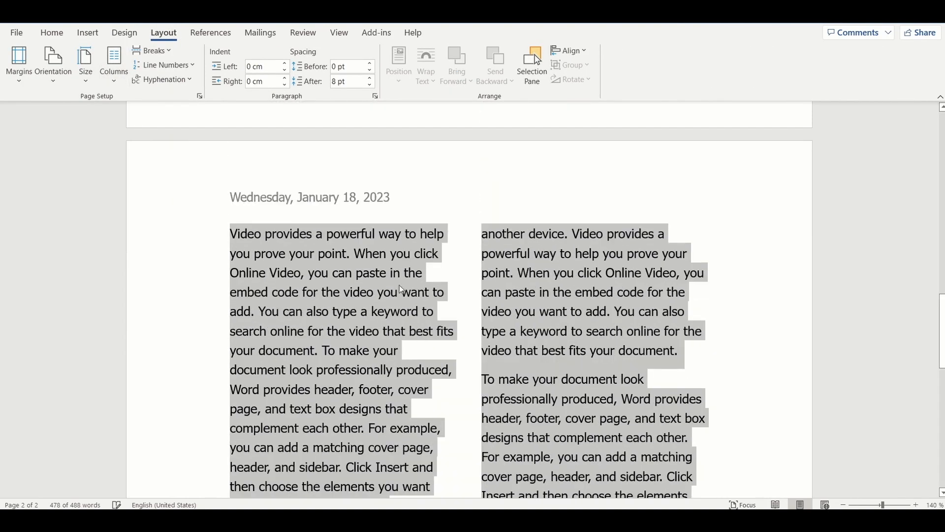
pyautogui.scroll(-10, 399, 285)
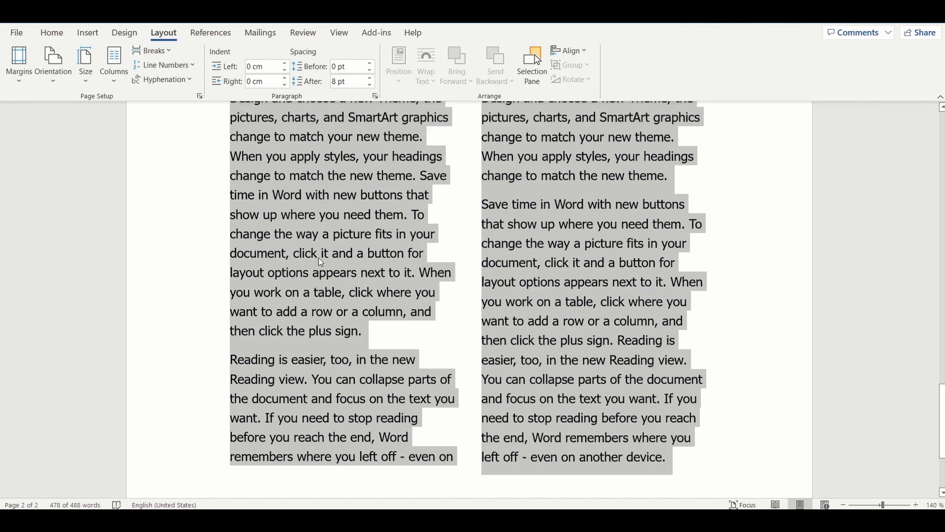
pyautogui.scroll(3, 321, 262)
# Change the selected sample text to a three-column layout and look over the result.
pyautogui.click(114, 80)
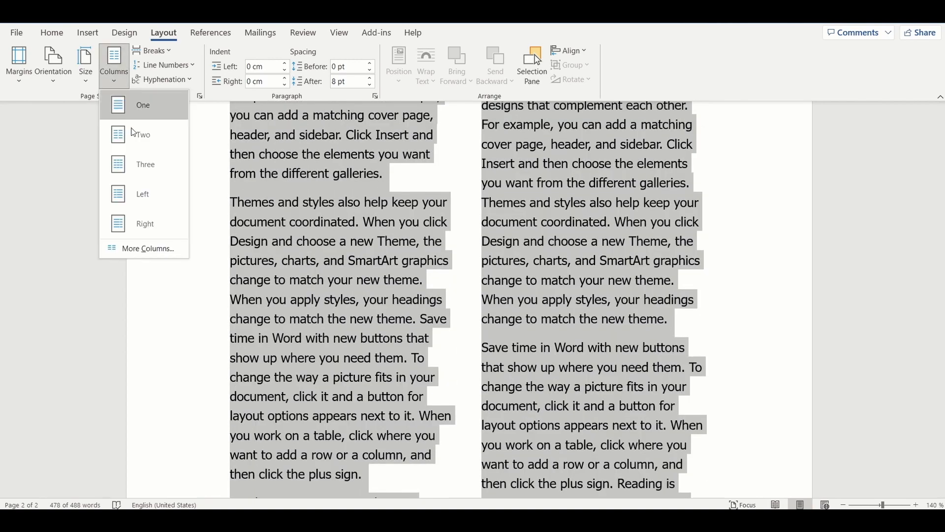
pyautogui.click(145, 163)
pyautogui.scroll(5, 489, 296)
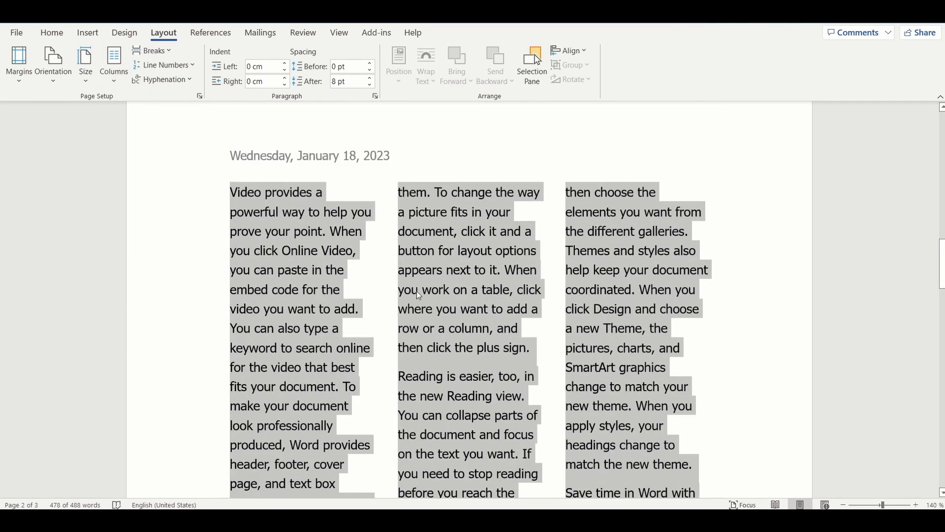
pyautogui.scroll(-10, 418, 294)
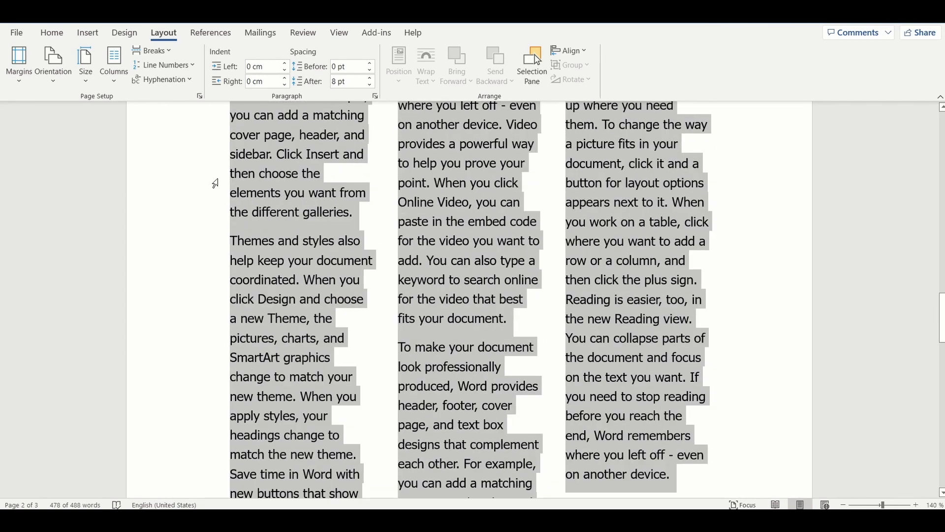
# Apply the Left column layout to the selected sample text and compare where its two columns end.
pyautogui.click(121, 83)
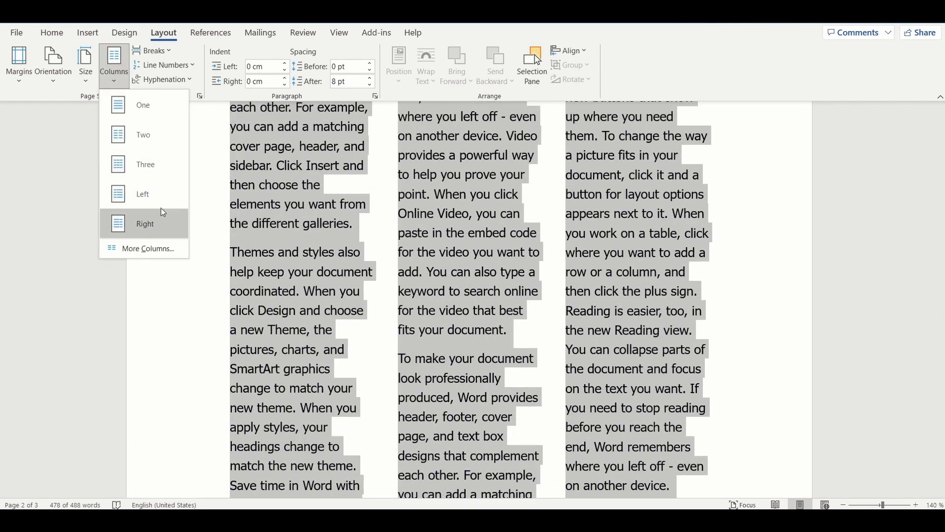
pyautogui.click(163, 212)
pyautogui.scroll(5, 424, 268)
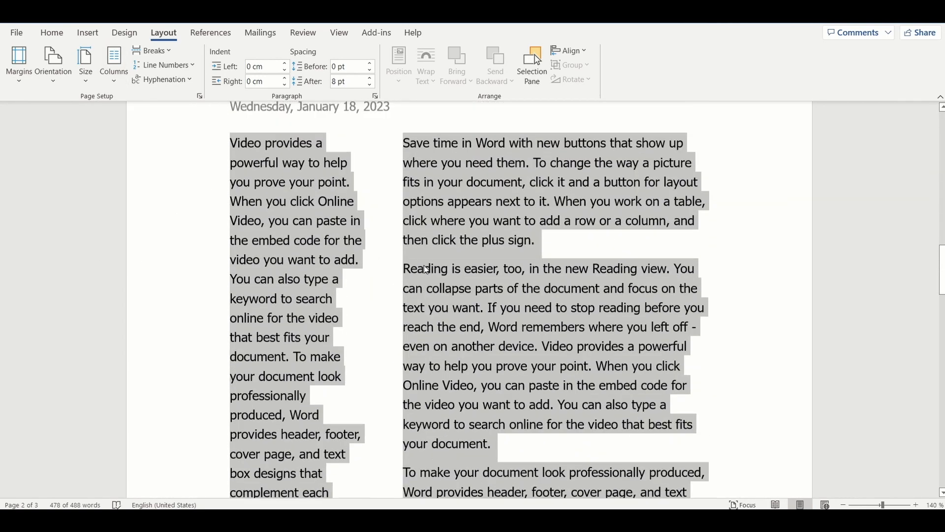
pyautogui.click(568, 258)
pyautogui.scroll(-5, 569, 259)
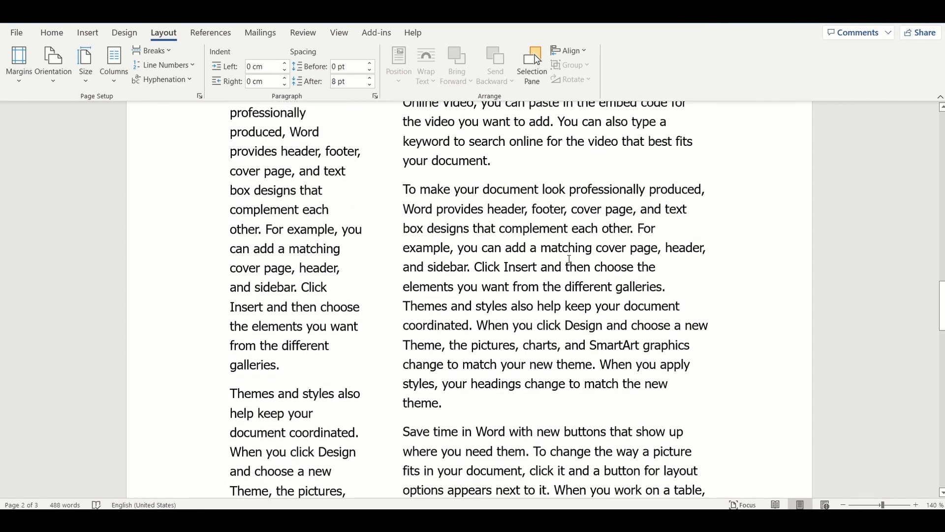
pyautogui.scroll(-3, 570, 260)
pyautogui.moveTo(449, 460); pyautogui.dragTo(411, 264)
pyautogui.moveTo(354, 462); pyautogui.dragTo(231, 266)
# Select all of the sample text and apply the Right column layout, with the narrower column on the right.
pyautogui.scroll(4, 367, 268)
pyautogui.scroll(10, 405, 251)
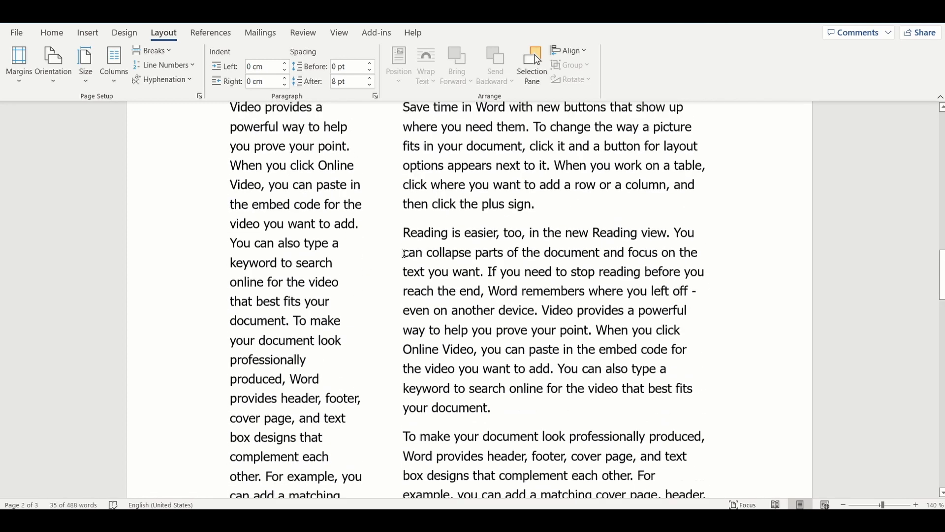
pyautogui.moveTo(241, 362); pyautogui.dragTo(460, 328)
pyautogui.click(114, 64)
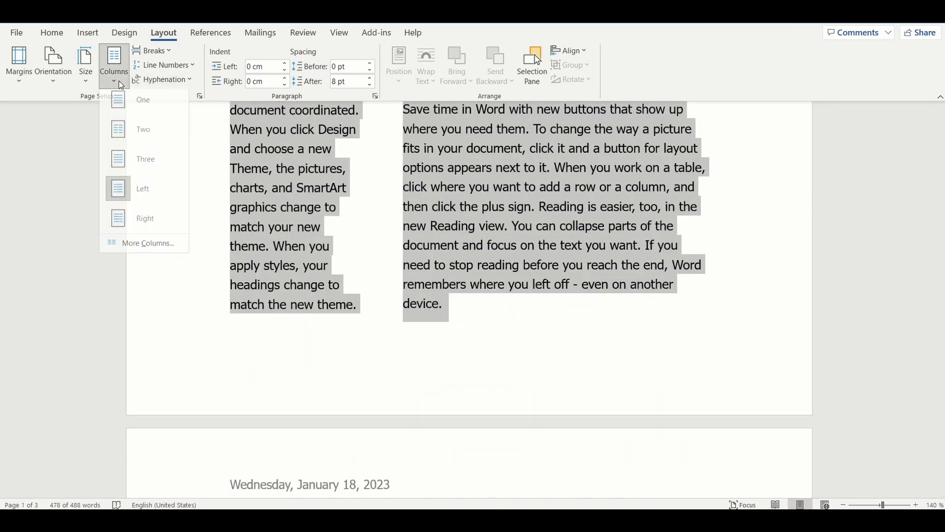
pyautogui.click(145, 237)
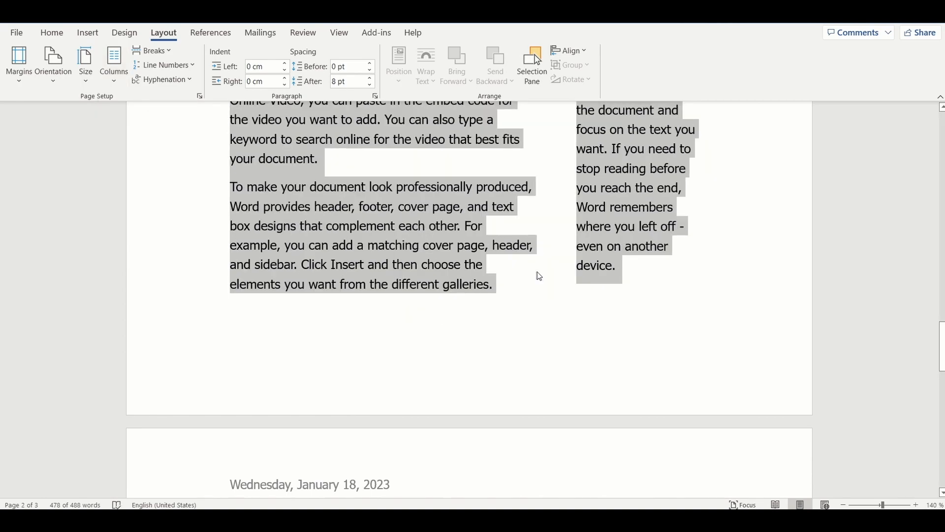
pyautogui.scroll(10, 539, 274)
pyautogui.click(562, 238)
pyautogui.scroll(4, 546, 227)
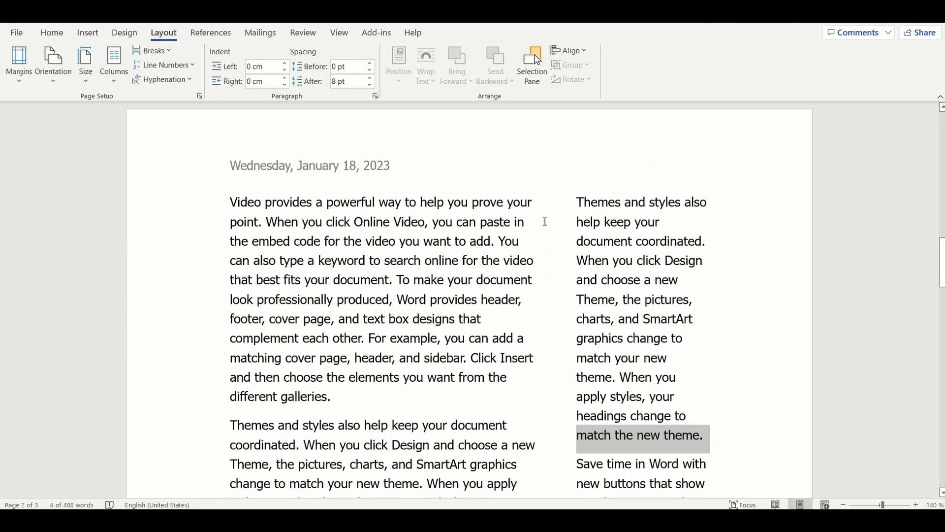
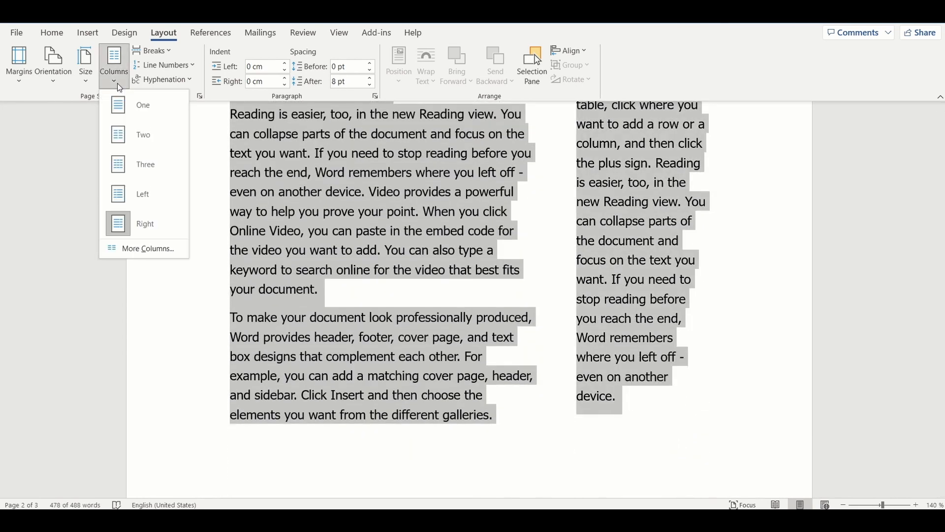
# Open the detailed column settings for the selected text and raise the number of columns to 8.
pyautogui.click(130, 246)
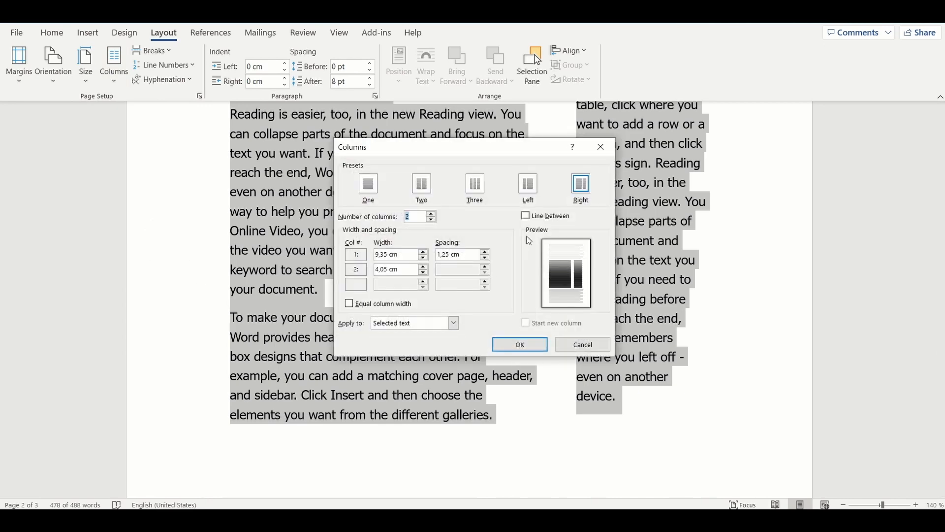
pyautogui.click(434, 214)
pyautogui.click(434, 215)
pyautogui.click(433, 215)
pyautogui.click(434, 214)
pyautogui.click(434, 215)
pyautogui.click(434, 215)
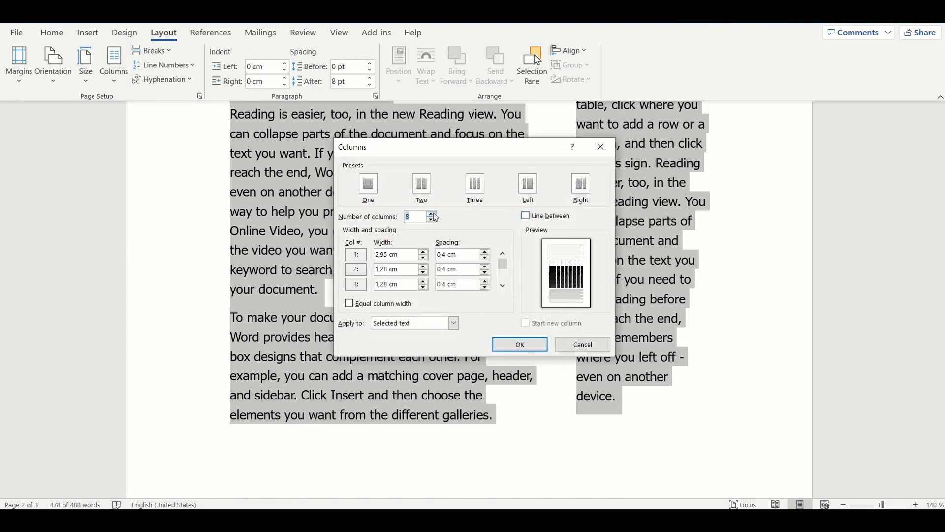
# Switch to the One preset and raise the number of columns to 6 with equal widths.
pyautogui.click(370, 189)
pyautogui.click(433, 214)
pyautogui.click(434, 215)
pyautogui.click(434, 215)
pyautogui.click(434, 214)
pyautogui.click(434, 215)
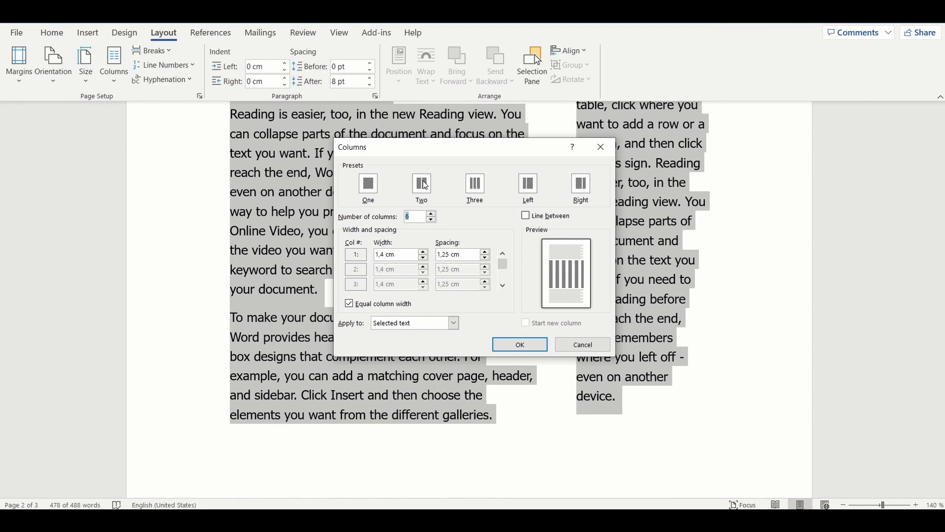
# Switch to the Two preset and raise the number of columns to 5 with equal widths.
pyautogui.click(427, 186)
pyautogui.click(434, 214)
pyautogui.click(433, 214)
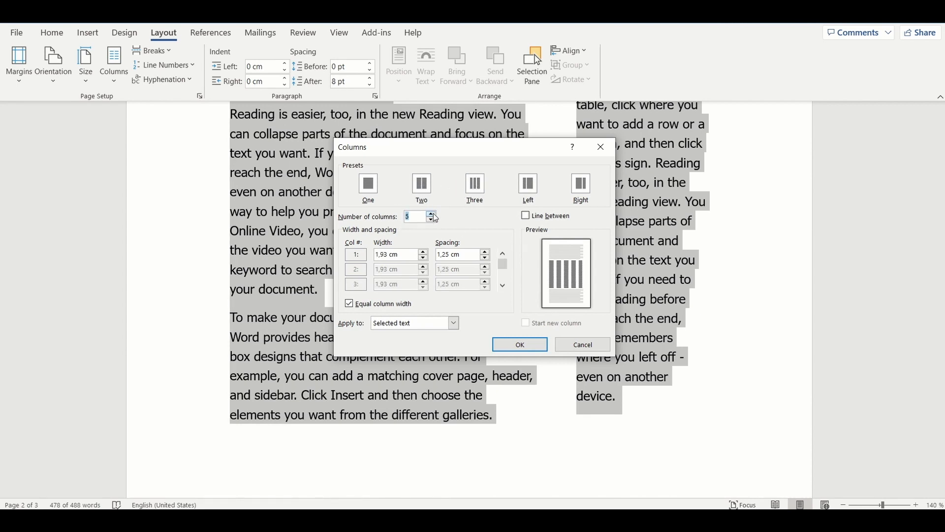
# Choose the Left preset, try a higher number of columns and bring it back to 2.
pyautogui.click(530, 187)
pyautogui.click(432, 215)
pyautogui.click(432, 215)
pyautogui.click(434, 224)
pyautogui.click(433, 224)
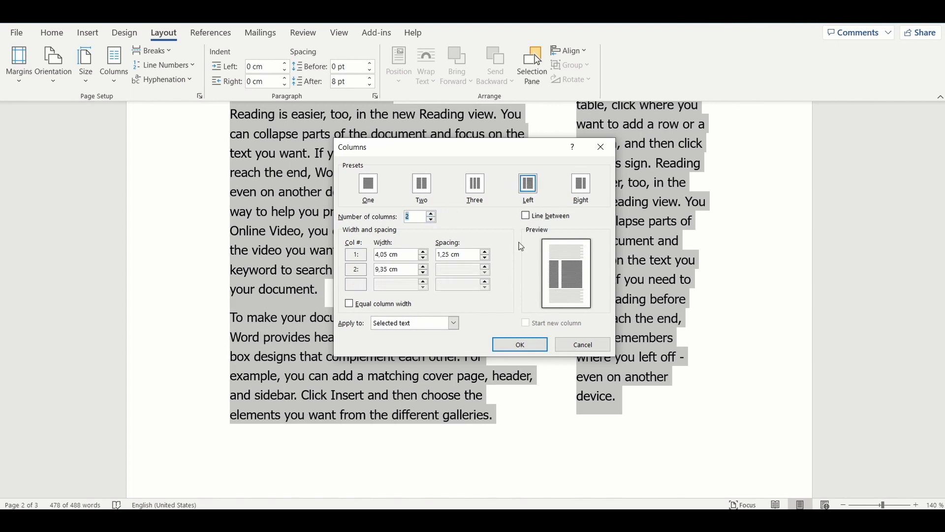
# Set the number of columns to 5 with the first column wider than the others.
pyautogui.click(432, 215)
pyautogui.click(431, 215)
pyautogui.click(432, 215)
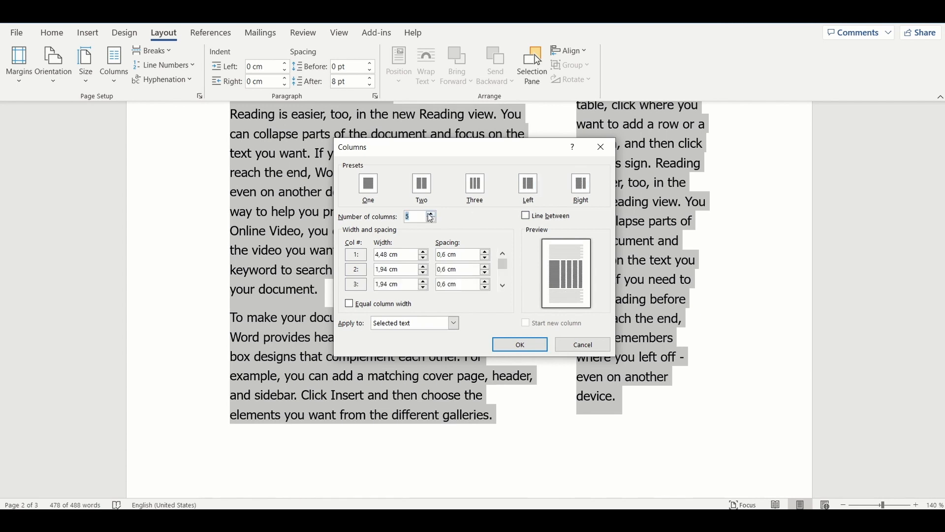
# Choose the Left preset again and raise the number of columns to 5, keeping the first column narrower.
pyautogui.click(529, 189)
pyautogui.click(431, 215)
pyautogui.click(431, 215)
pyautogui.click(431, 215)
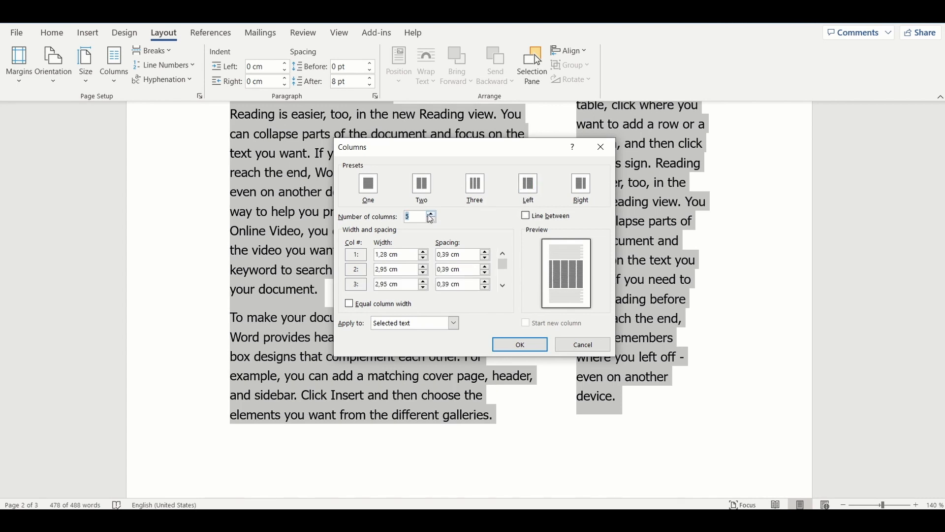
# Give the five columns equal widths, release the equal-width constraint, and keep the layout applied to the selected text.
pyautogui.click(350, 305)
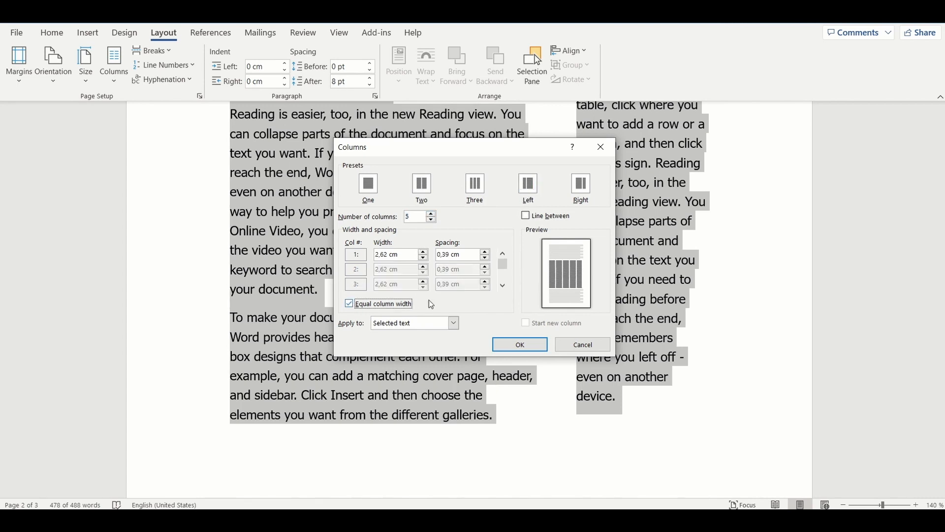
pyautogui.click(350, 304)
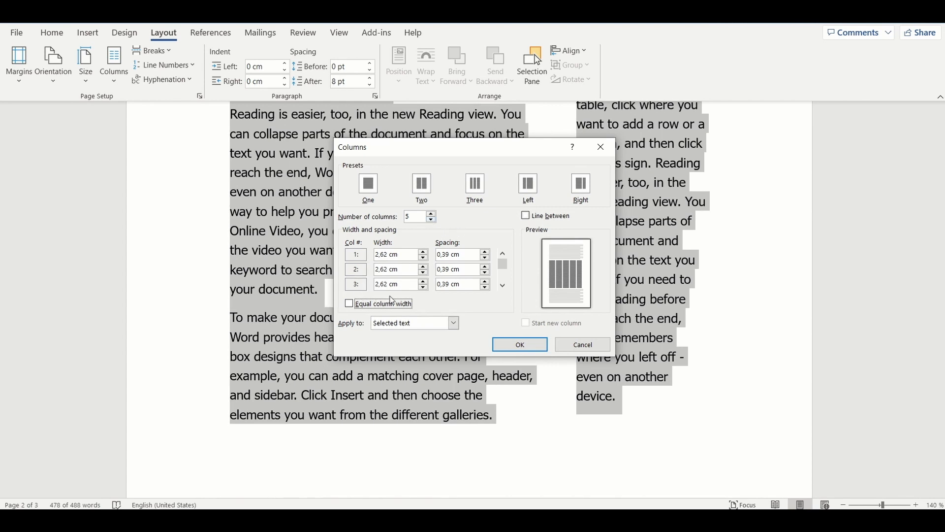
pyautogui.click(454, 324)
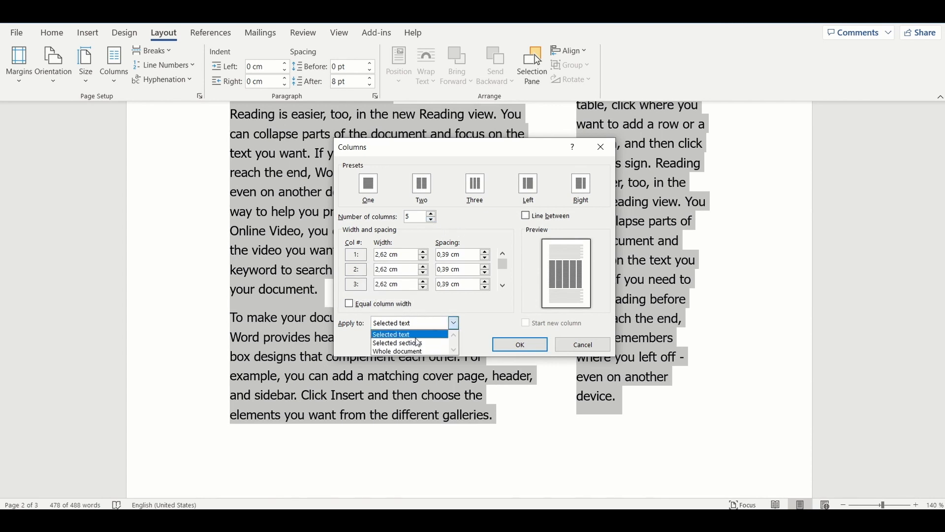
pyautogui.click(454, 323)
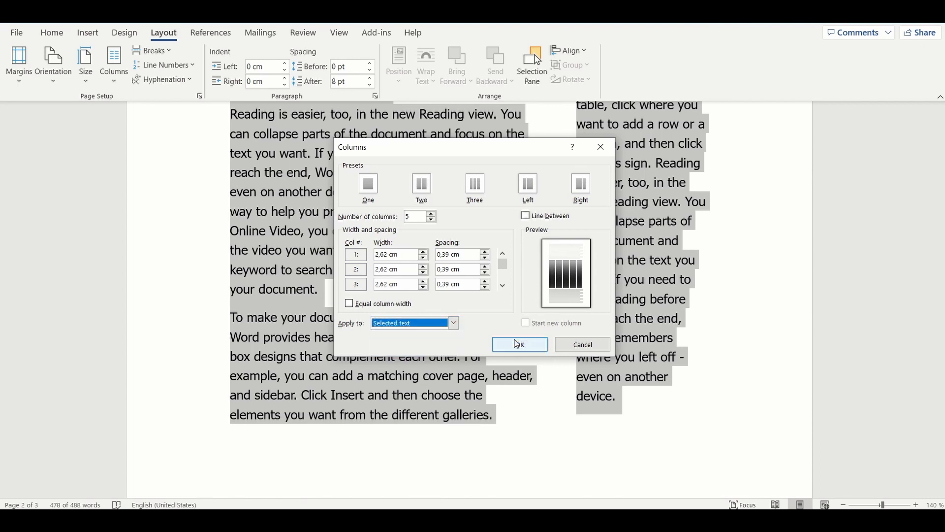
# Add a line between the columns and apply the five-column layout to the selected text.
pyautogui.click(526, 217)
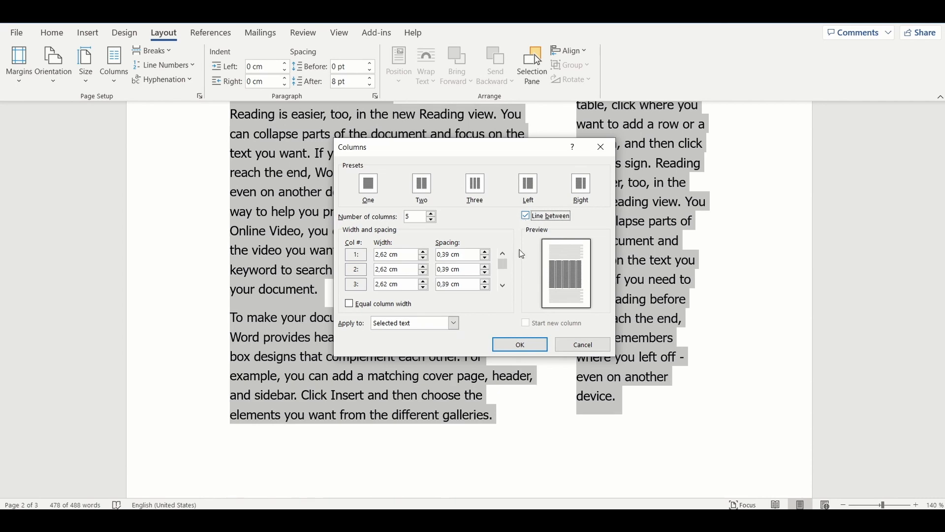
pyautogui.click(518, 343)
pyautogui.scroll(1, 525, 310)
pyautogui.scroll(3, 527, 309)
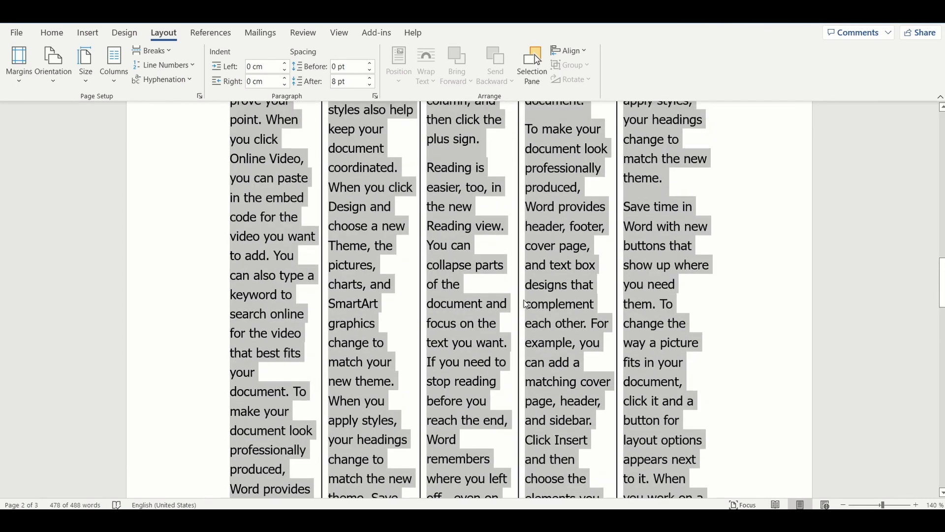
pyautogui.click(698, 284)
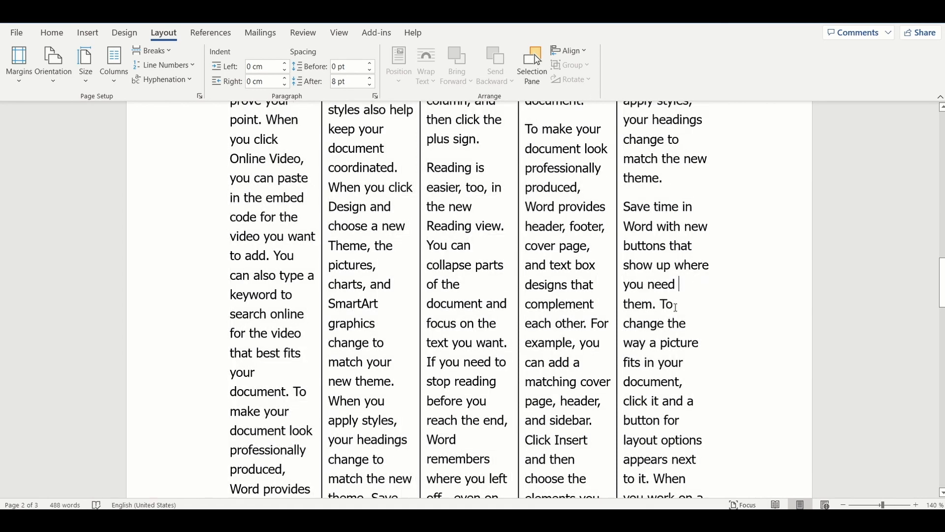
pyautogui.scroll(3, 676, 306)
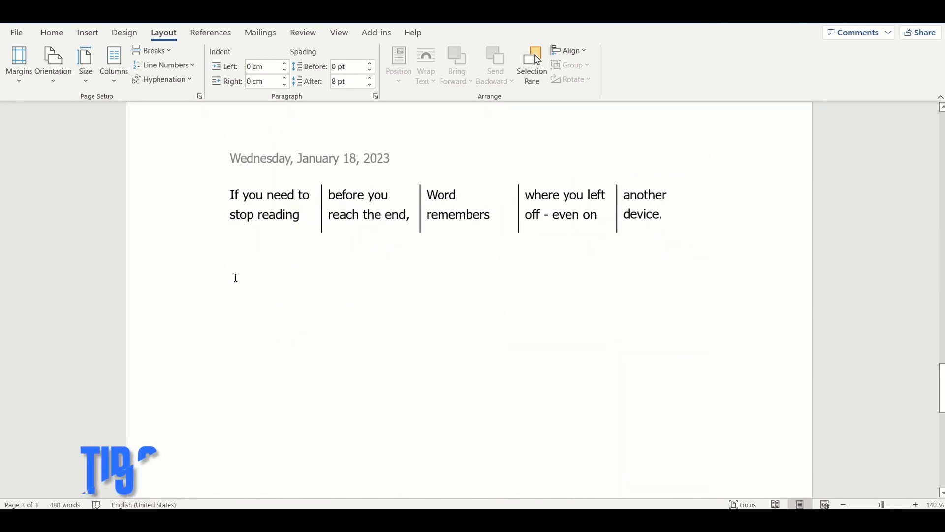
# Display the ruler around the document and briefly switch the gridlines on and off.
pyautogui.click(55, 38)
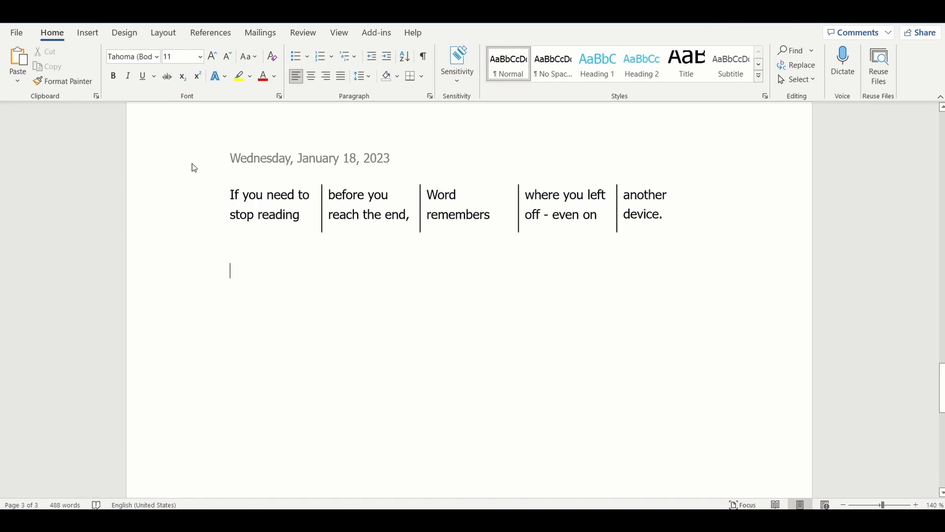
pyautogui.click(348, 34)
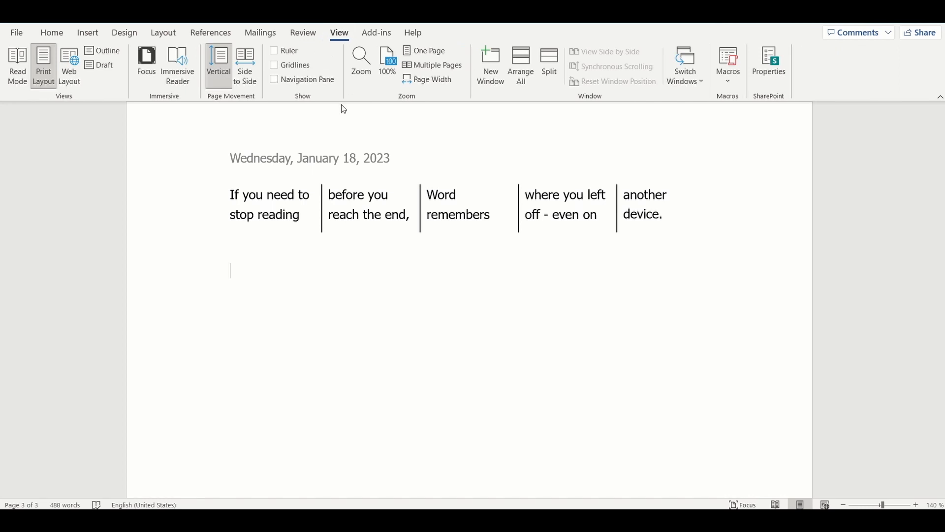
pyautogui.click(274, 50)
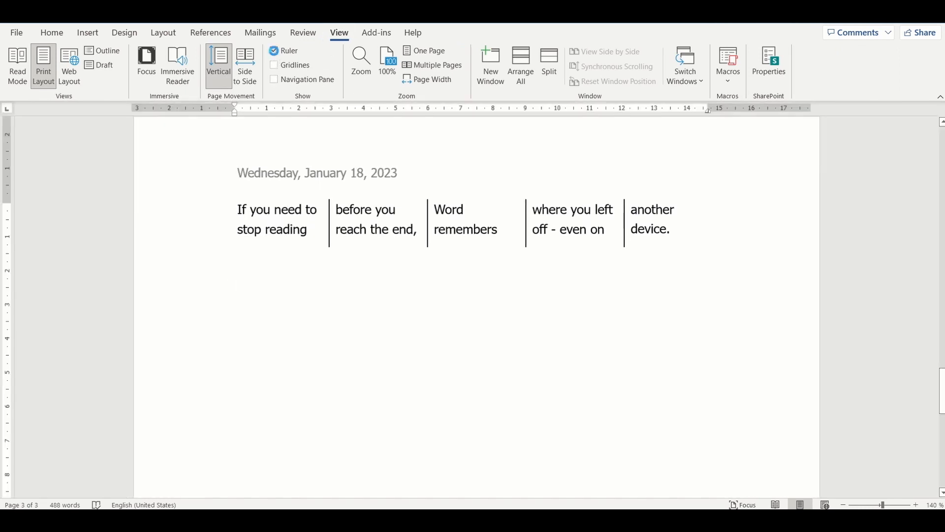
pyautogui.click(274, 65)
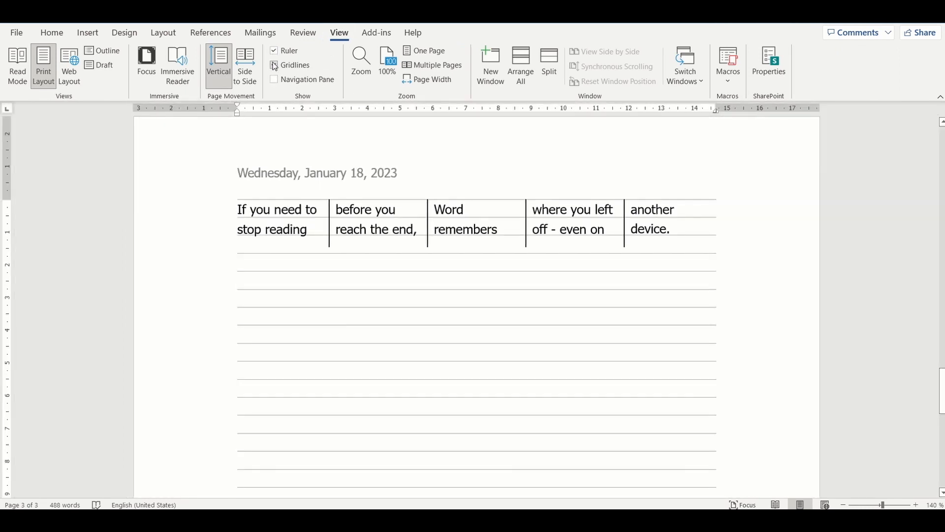
pyautogui.click(274, 65)
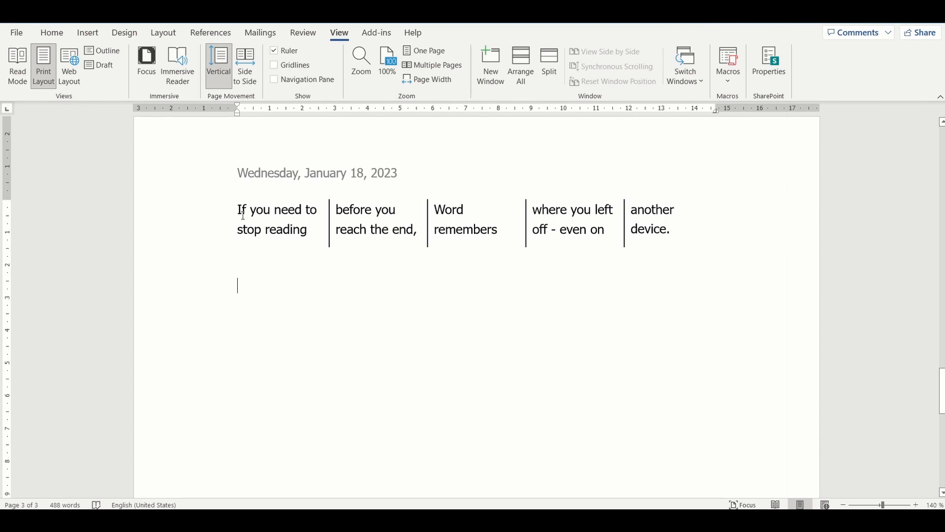
# Enter "This video explains the tips for MS Word" below the columns and shift its left indent about 2 cm into the margin.
pyautogui.moveTo(238, 114); pyautogui.dragTo(194, 115)
pyautogui.write('Th')
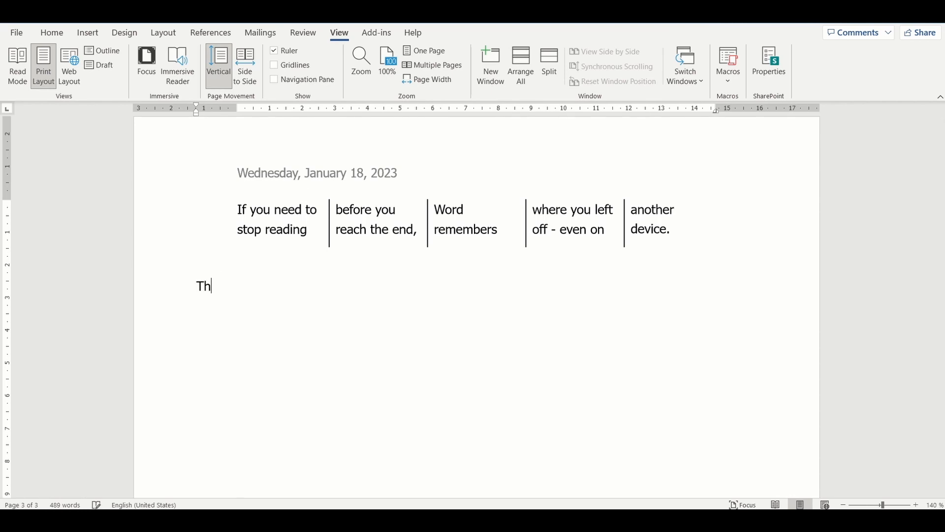
pyautogui.write('is video explains the')
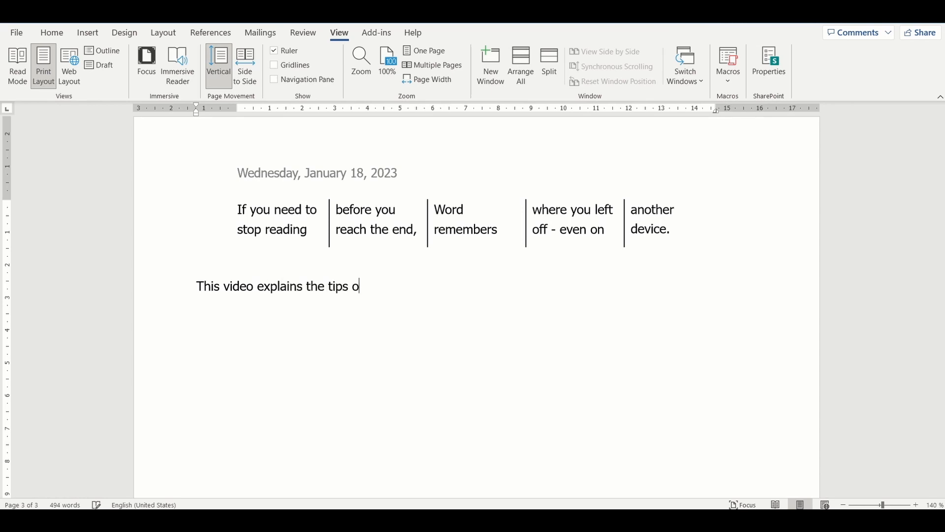
pyautogui.write('tips for MS Word')
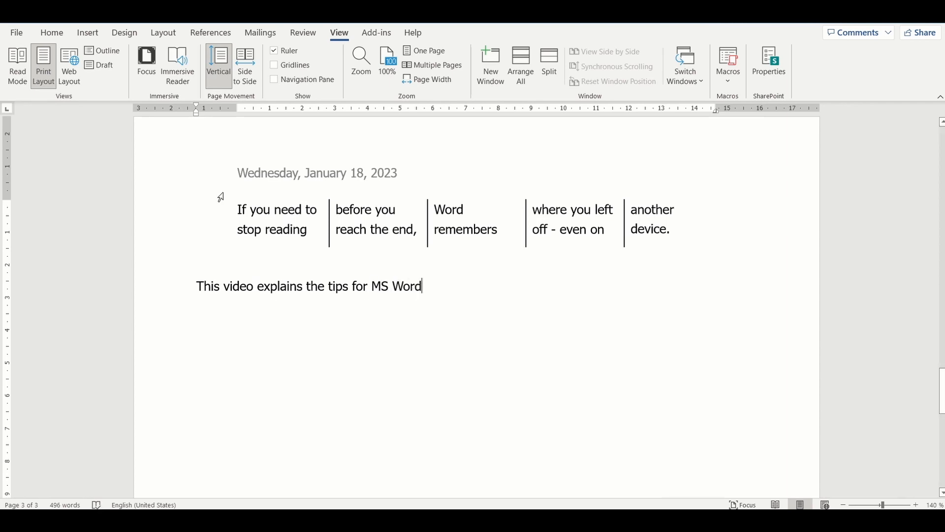
pyautogui.moveTo(198, 117)
pyautogui.mouseDown()
pyautogui.moveTo(169, 119)
pyautogui.moveTo(553, 143)
pyautogui.moveTo(171, 153)
pyautogui.mouseUp()
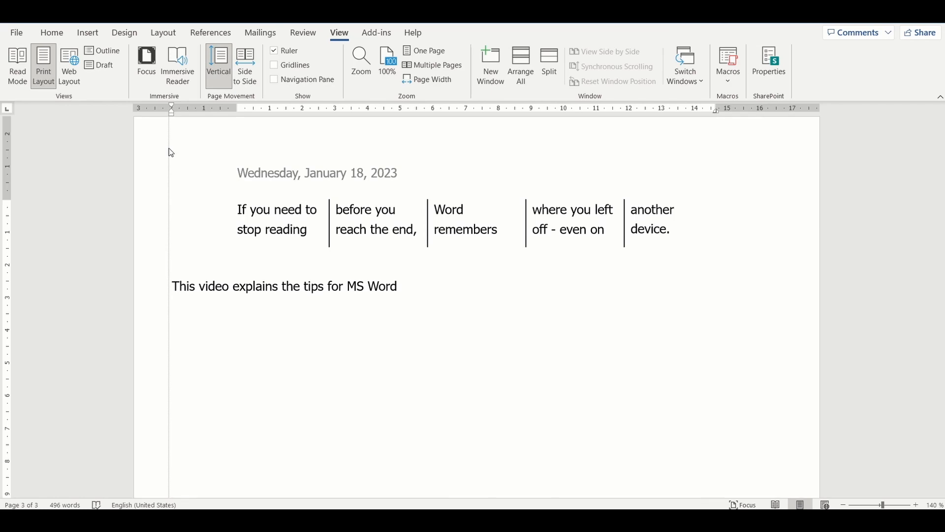
# Try to adjust the column boundaries and the last column's outer edge of the five-column text using the ruler.
pyautogui.scroll(10, 171, 153)
pyautogui.moveTo(325, 113)
pyautogui.mouseDown()
pyautogui.moveTo(396, 120)
pyautogui.moveTo(326, 122)
pyautogui.moveTo(380, 123)
pyautogui.mouseUp()
pyautogui.scroll(-4, 328, 122)
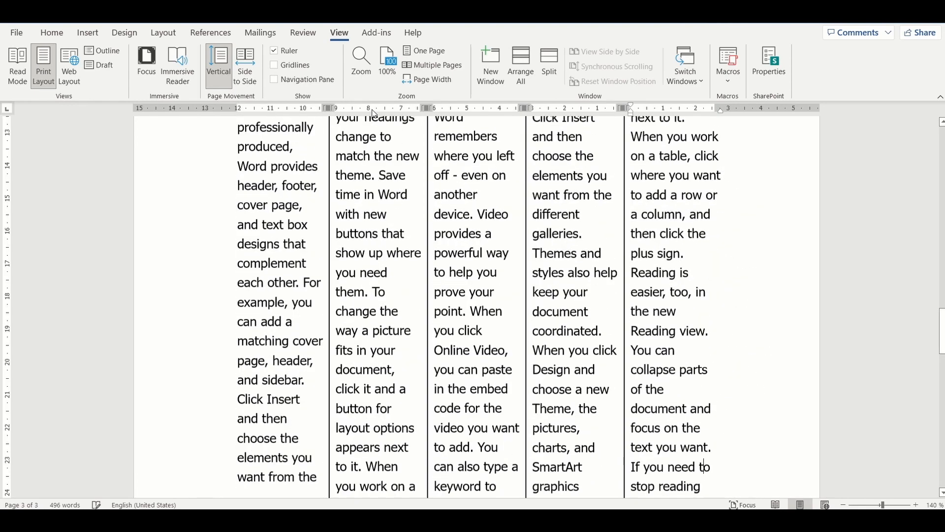
pyautogui.moveTo(428, 108)
pyautogui.mouseDown()
pyautogui.moveTo(416, 112)
pyautogui.moveTo(427, 108)
pyautogui.mouseUp()
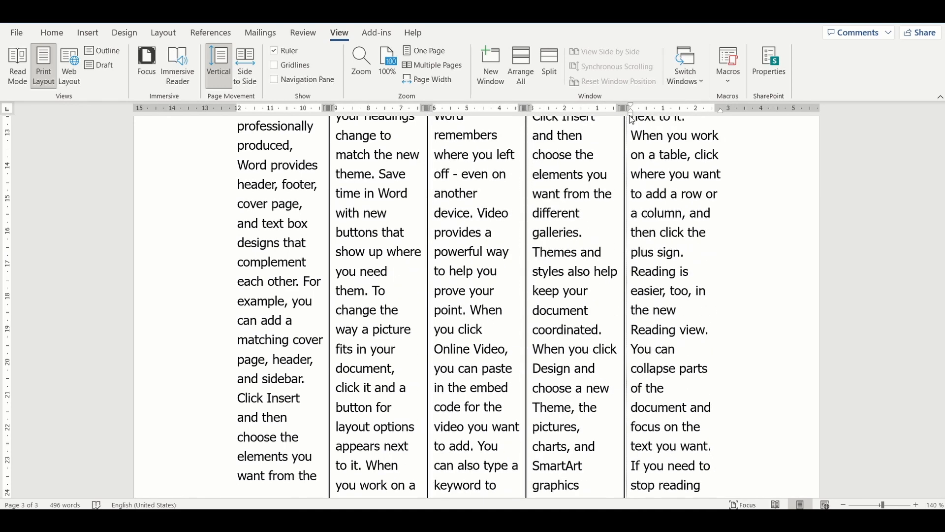
pyautogui.moveTo(721, 111)
pyautogui.mouseDown()
pyautogui.moveTo(710, 115)
pyautogui.moveTo(785, 112)
pyautogui.moveTo(722, 119)
pyautogui.mouseUp()
pyautogui.scroll(-4, 192, 123)
pyautogui.scroll(6, 192, 123)
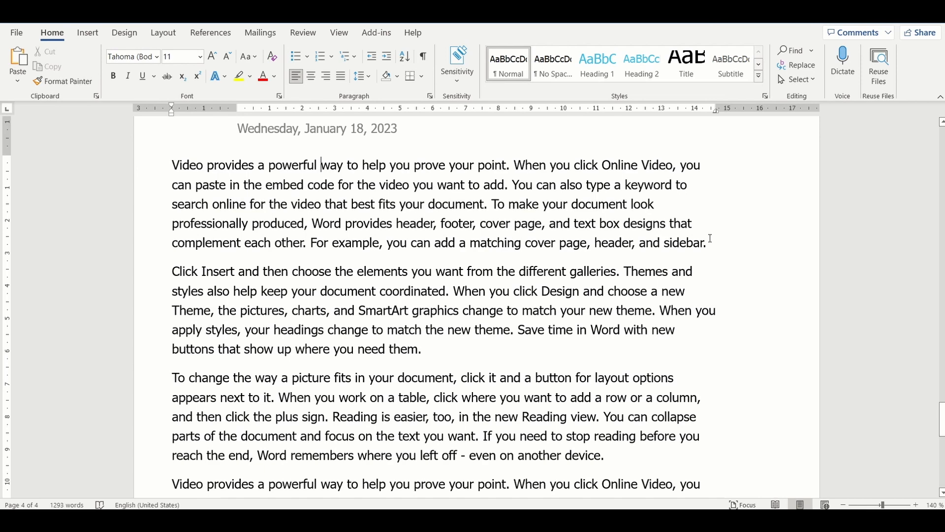
# Format the paragraph directly below the date header at 12 pt in bold, using the current font color.
pyautogui.moveTo(710, 239); pyautogui.dragTo(171, 165)
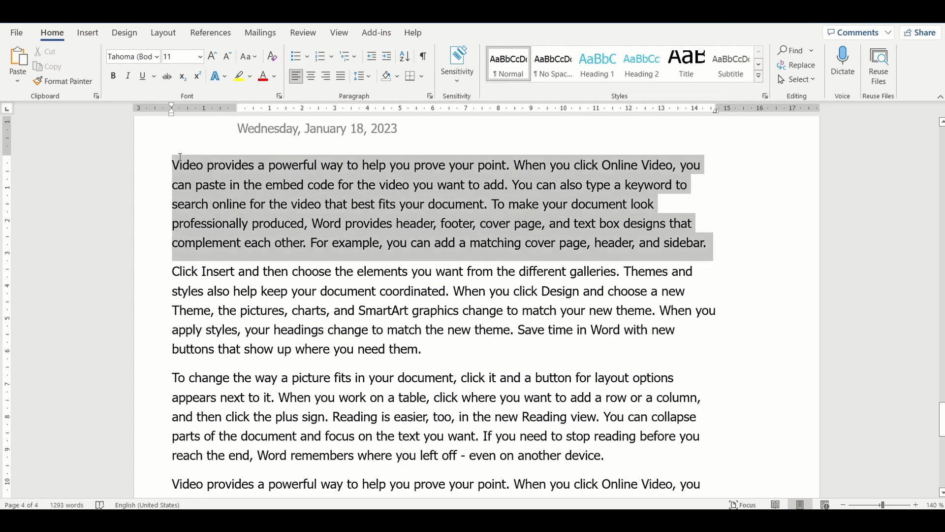
pyautogui.click(200, 56)
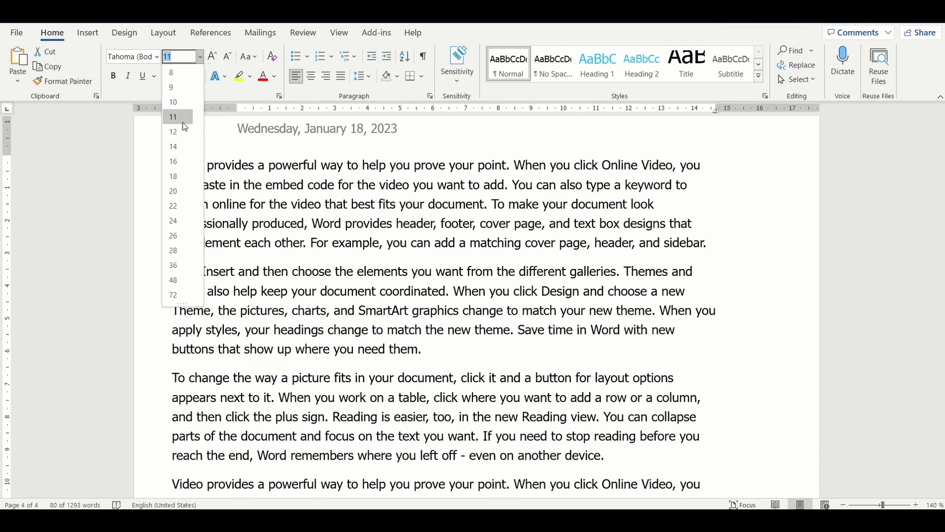
pyautogui.click(185, 130)
pyautogui.click(113, 76)
pyautogui.click(263, 76)
# Apply the blue-filled, outlined text effect to the selected first paragraph and make it italic.
pyautogui.click(219, 77)
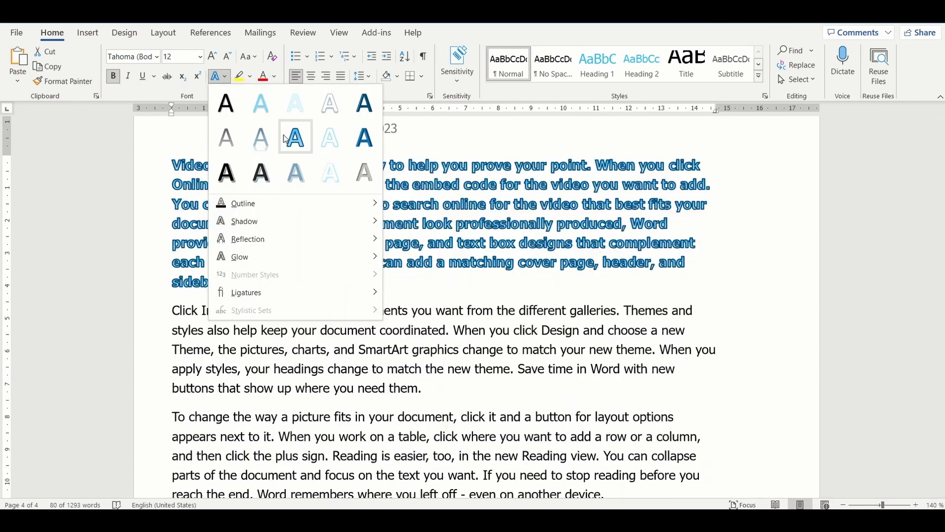
pyautogui.click(287, 139)
pyautogui.click(128, 76)
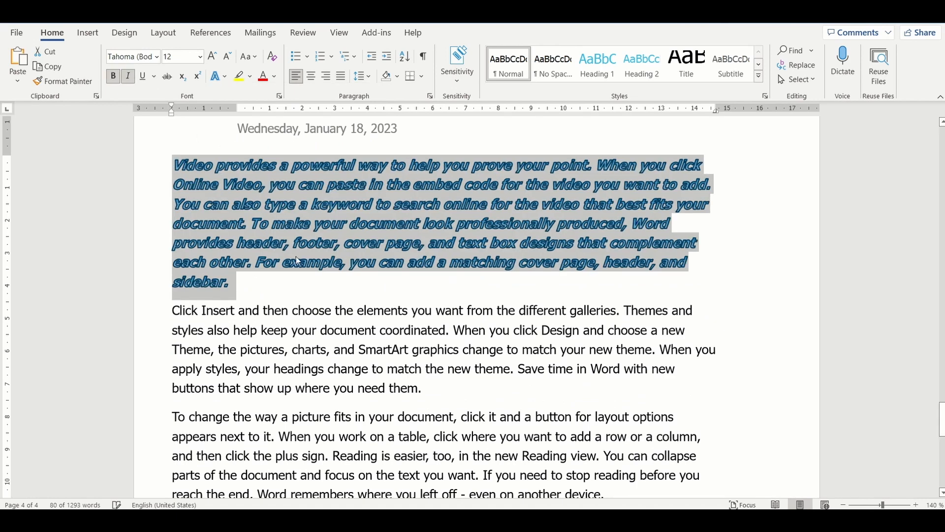
# Copy the first paragraph's formatting with Format Painter onto the word "for" in the last paragraph.
pyautogui.click(257, 156)
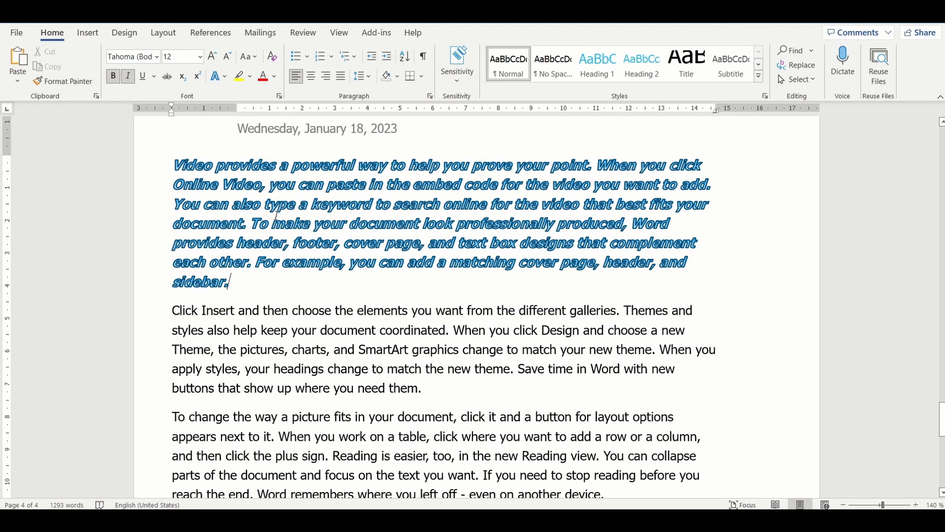
pyautogui.click(70, 82)
pyautogui.scroll(-4, 340, 266)
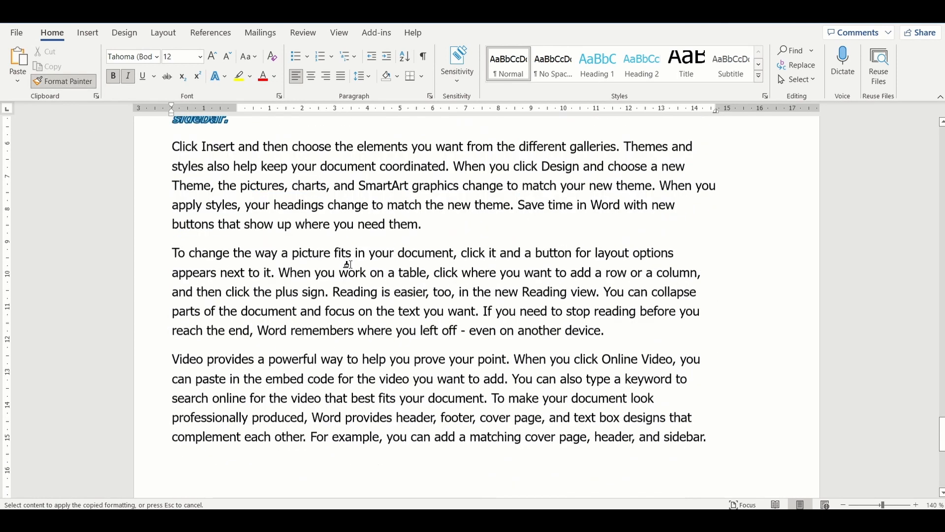
pyautogui.click(350, 296)
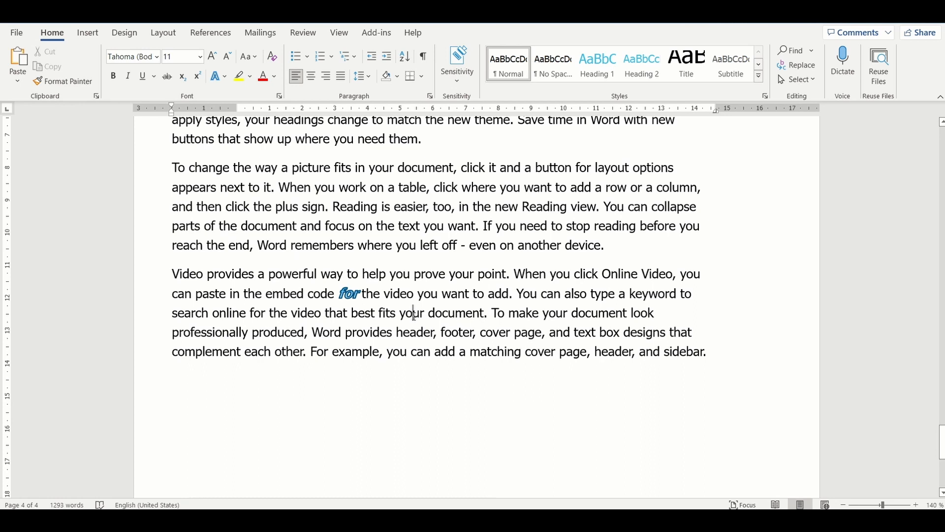
# Copy the blue heading-like formatting of the first paragraph onto the entire last paragraph with Format Painter.
pyautogui.scroll(4, 346, 322)
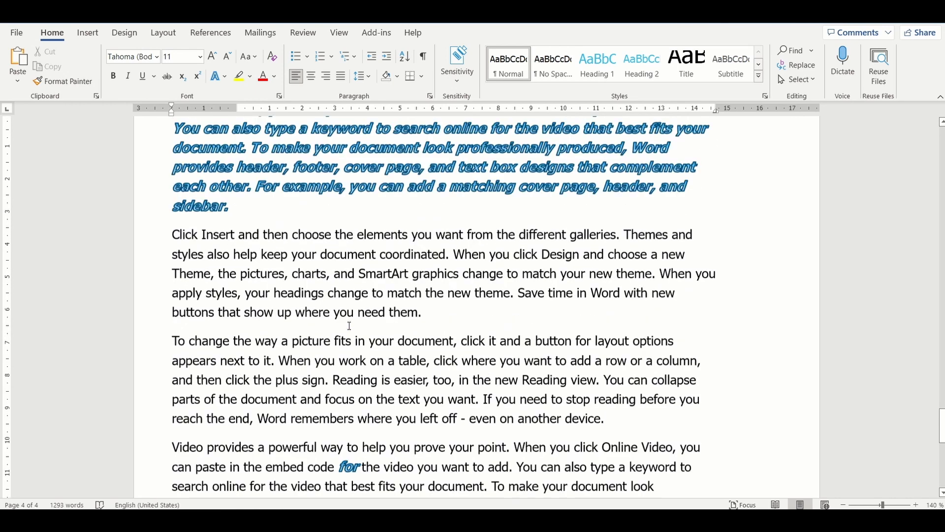
pyautogui.click(346, 181)
pyautogui.click(63, 81)
pyautogui.scroll(-6, 329, 341)
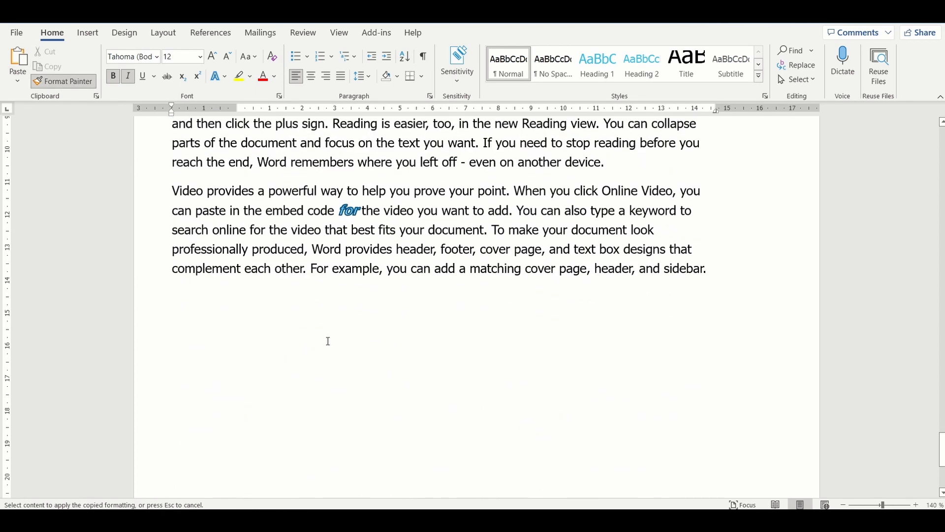
pyautogui.scroll(2, 329, 342)
pyautogui.moveTo(711, 352); pyautogui.dragTo(164, 270)
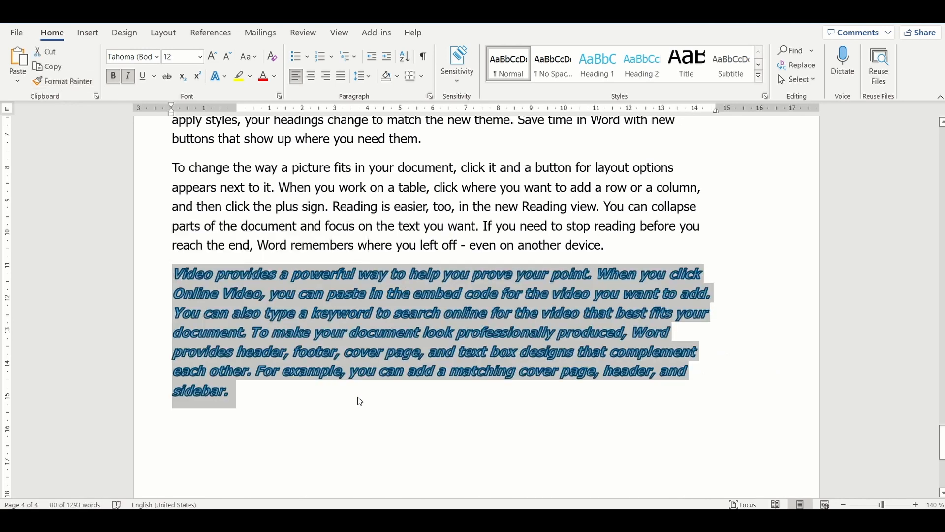
pyautogui.click(360, 401)
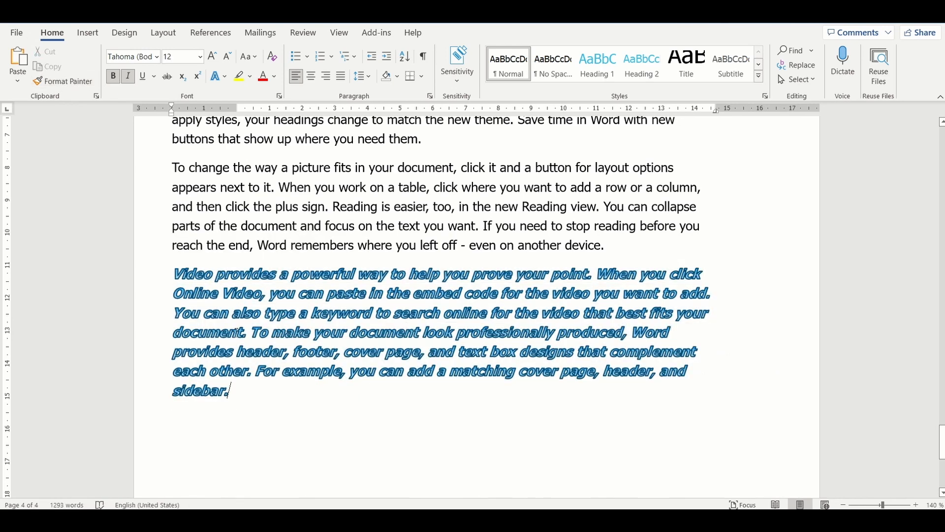
# Copy the styled paragraph formatting with Format Painter onto the word "document" in the third paragraph.
pyautogui.scroll(1, 315, 321)
pyautogui.scroll(3, 265, 294)
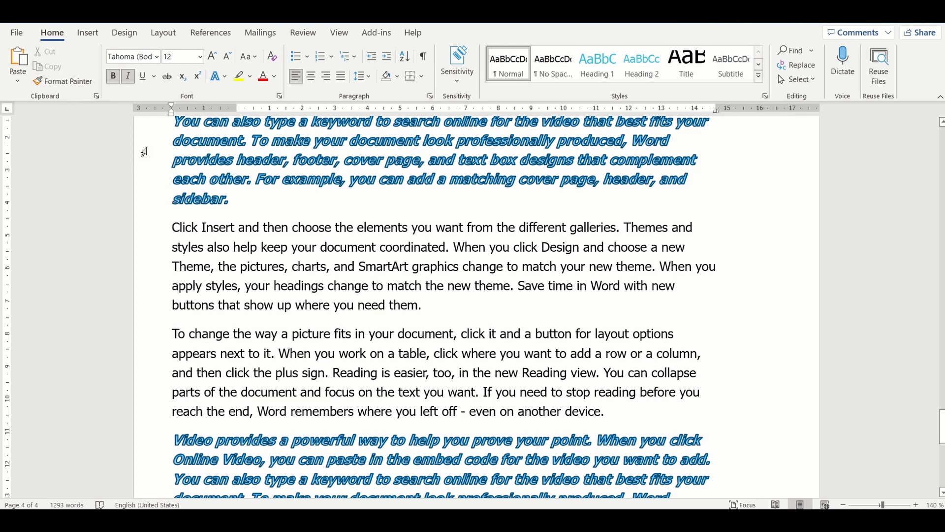
pyautogui.click(63, 82)
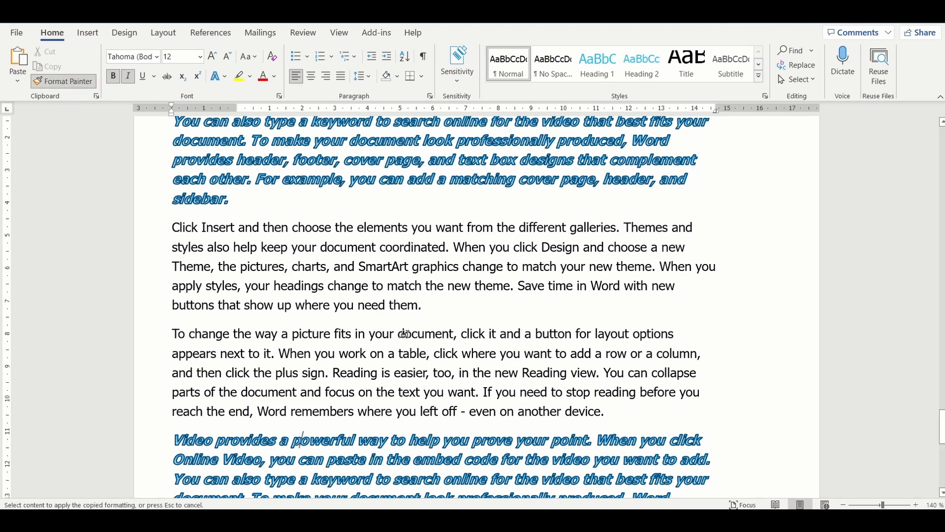
pyautogui.click(404, 335)
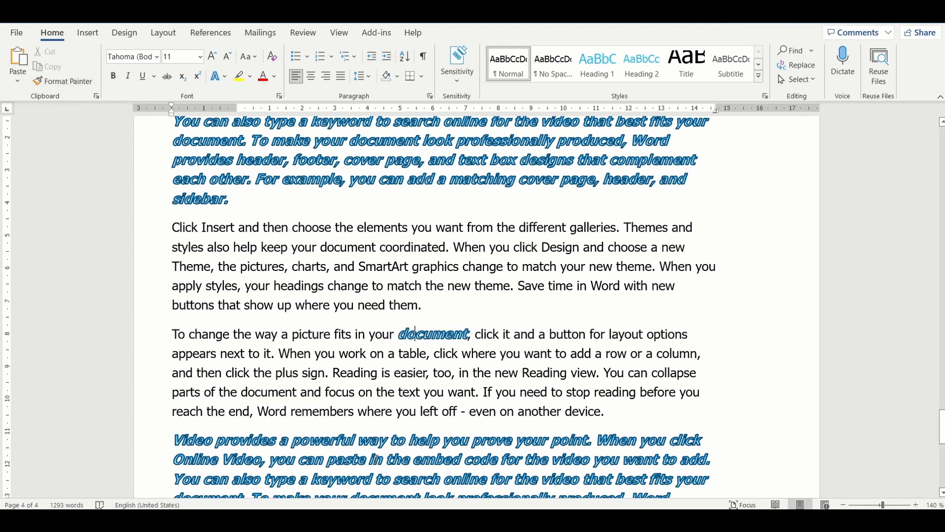